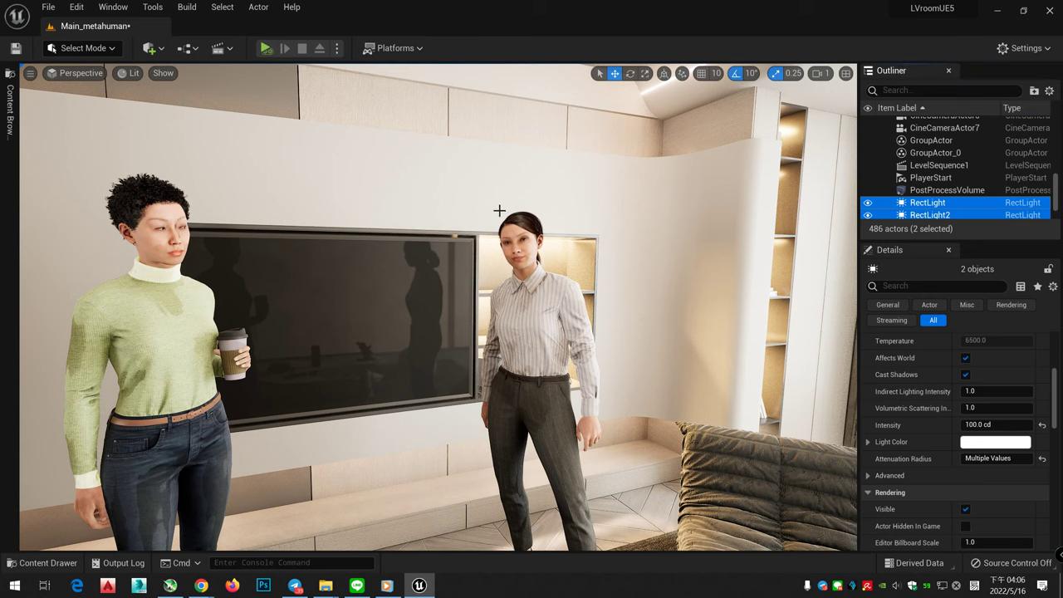
# Fly the viewport in close to the striped-shirt woman by the TV wall
pyautogui.scroll(5, 665, 187)
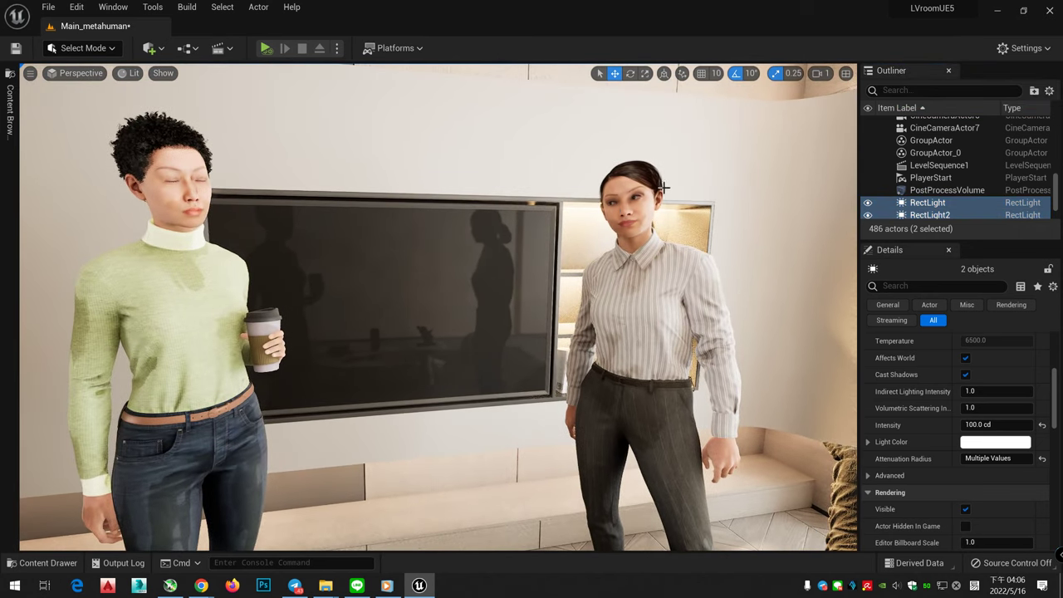
pyautogui.press('a')
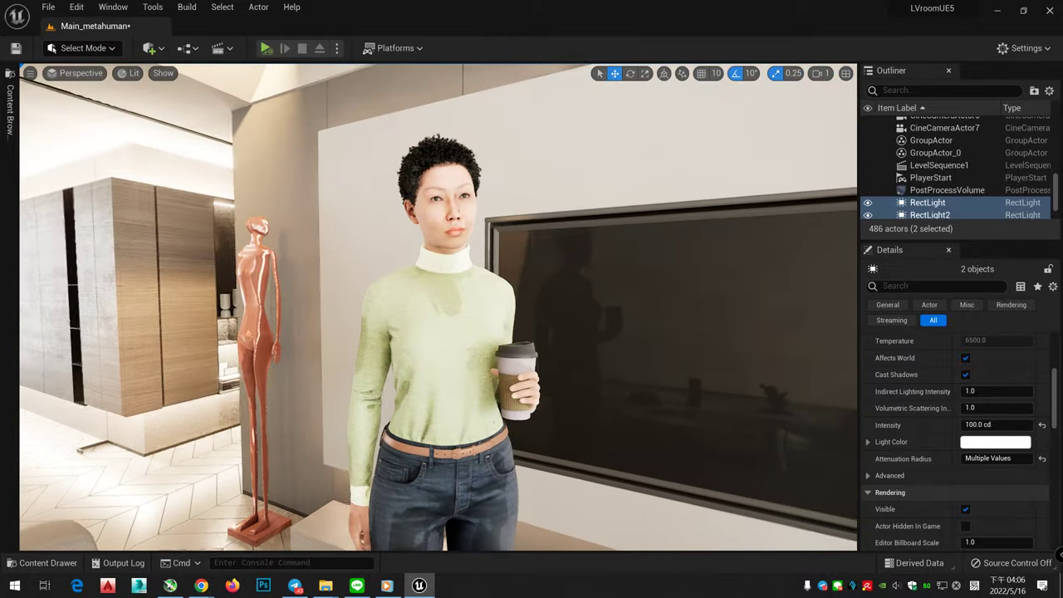
pyautogui.press('w')
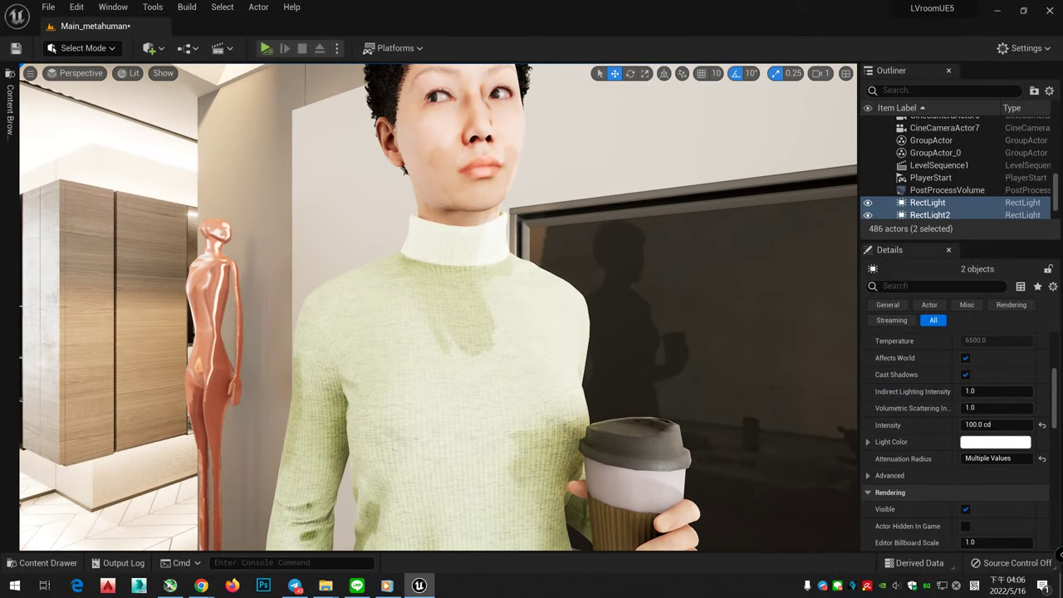
pyautogui.press('d')
pyautogui.press('w')
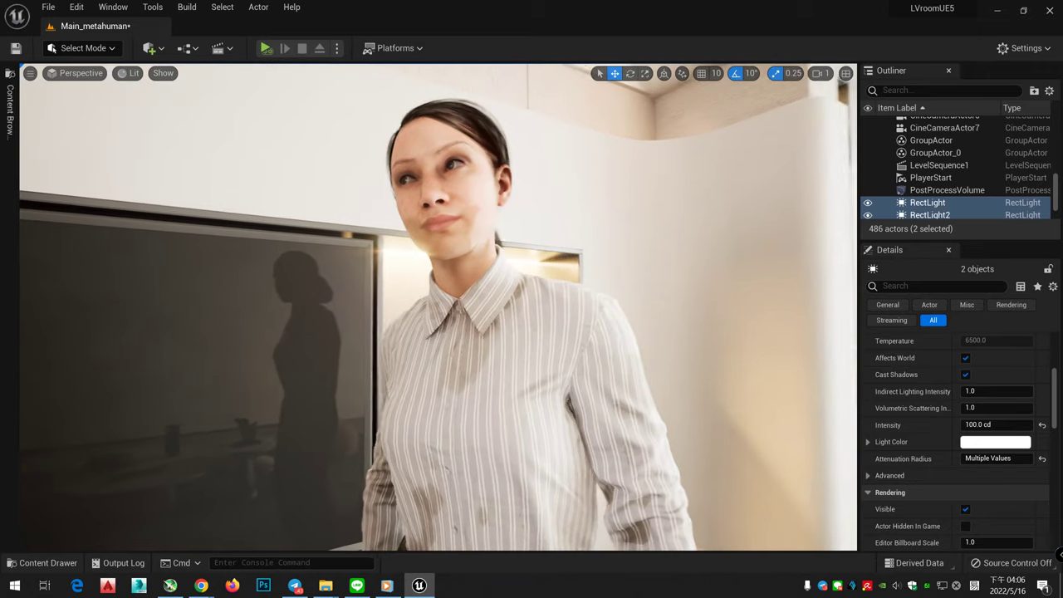
pyautogui.moveTo(475, 236); pyautogui.dragTo(479, 237, button='right')
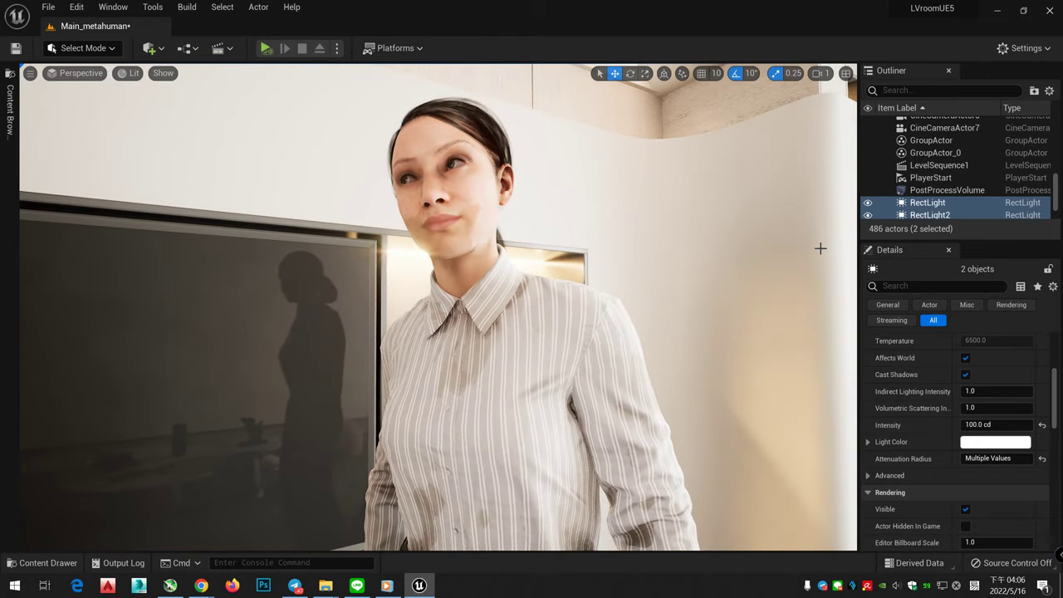
pyautogui.scroll(5, 942, 373)
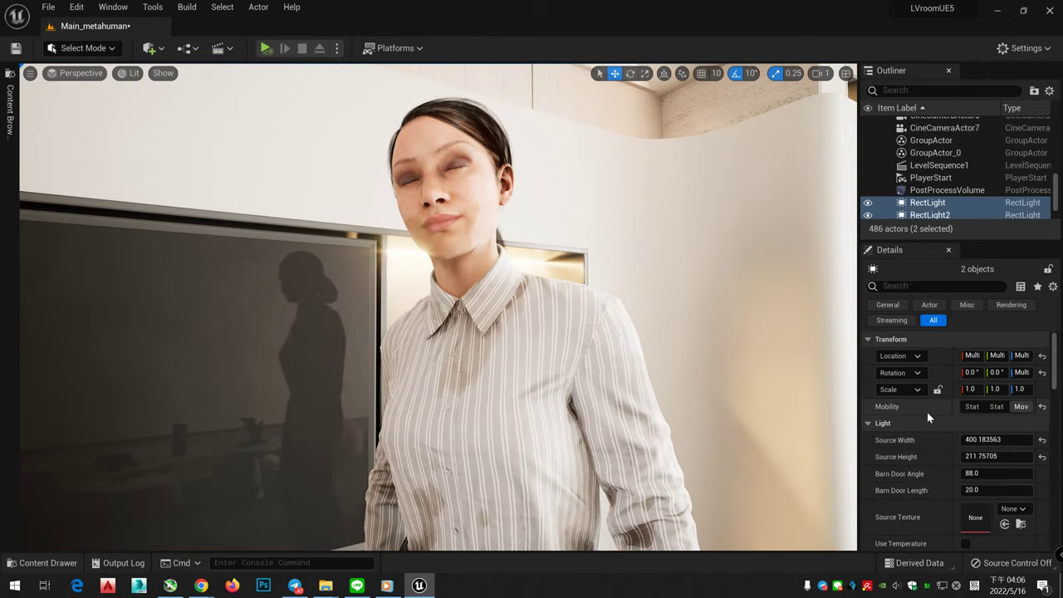
# Select RectLight2 and RectLight together in the Outliner
pyautogui.click(931, 214)
pyautogui.scroll(-2, 941, 207)
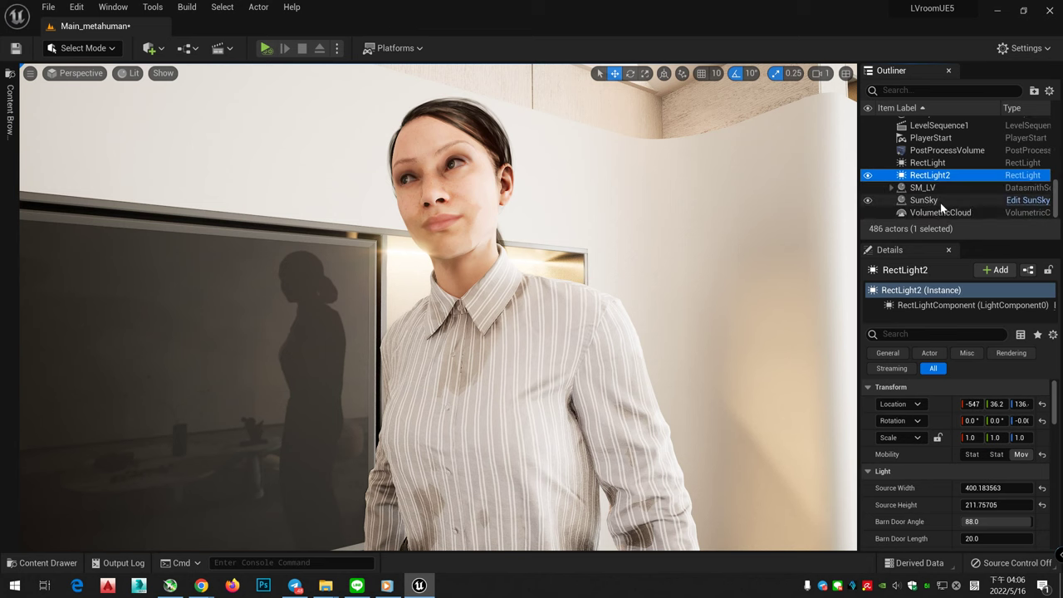
pyautogui.keyDown('ctrl'); pyautogui.click(942, 165); pyautogui.keyUp('ctrl')
pyautogui.scroll(2, 945, 189)
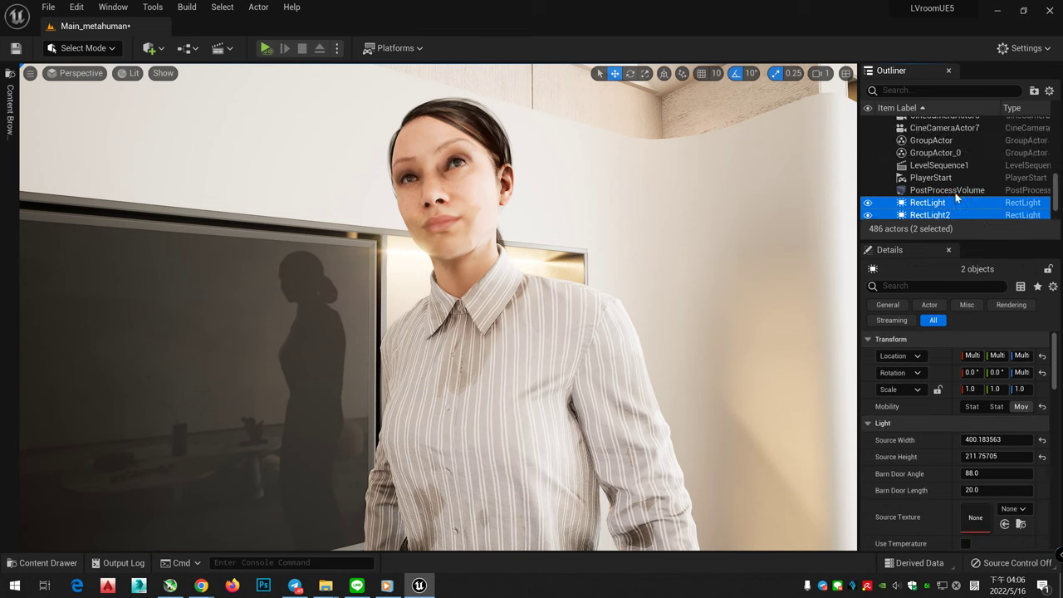
pyautogui.scroll(-1, 939, 192)
pyautogui.scroll(1, 944, 213)
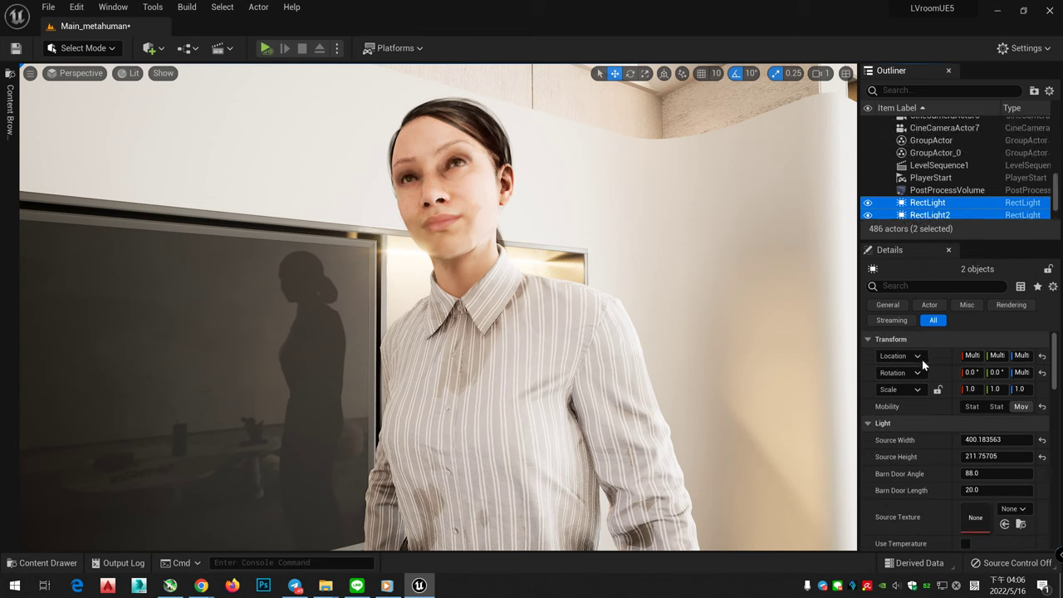
pyautogui.scroll(-3, 924, 437)
pyautogui.scroll(-7, 924, 439)
pyautogui.scroll(-4, 924, 439)
pyautogui.scroll(4, 924, 438)
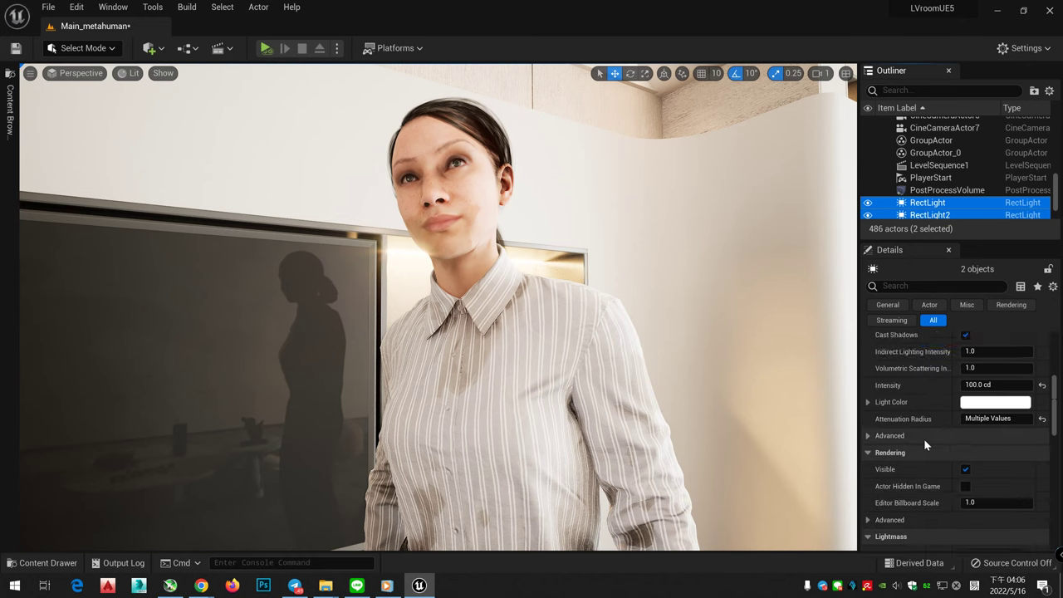
# Try indirect lighting intensities 2, 5 and 20, settling on 5.0 for both rect lights
pyautogui.click(993, 352)
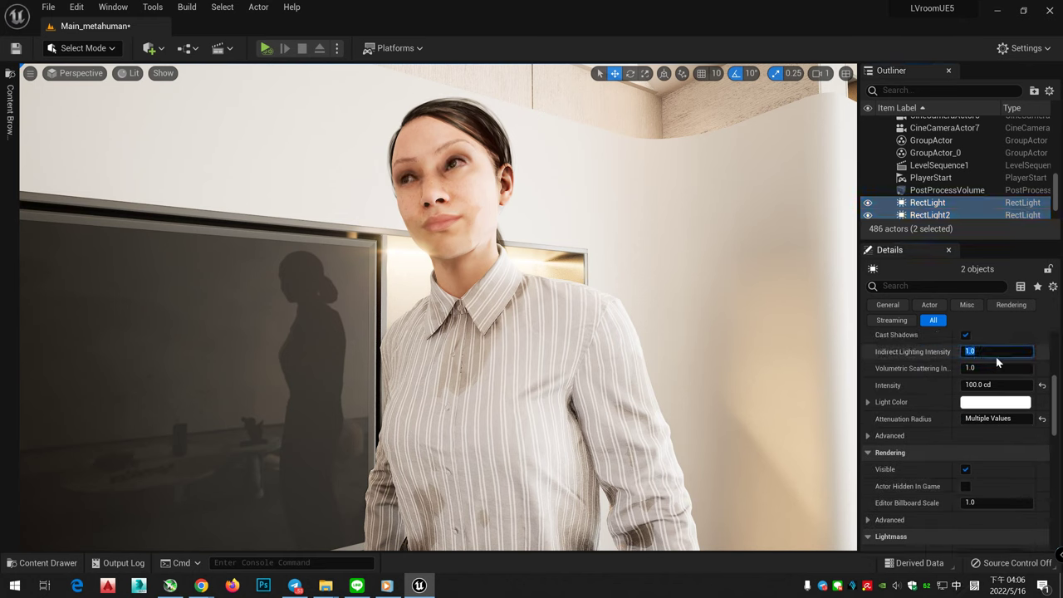
pyautogui.write('2')
pyautogui.press('Return')
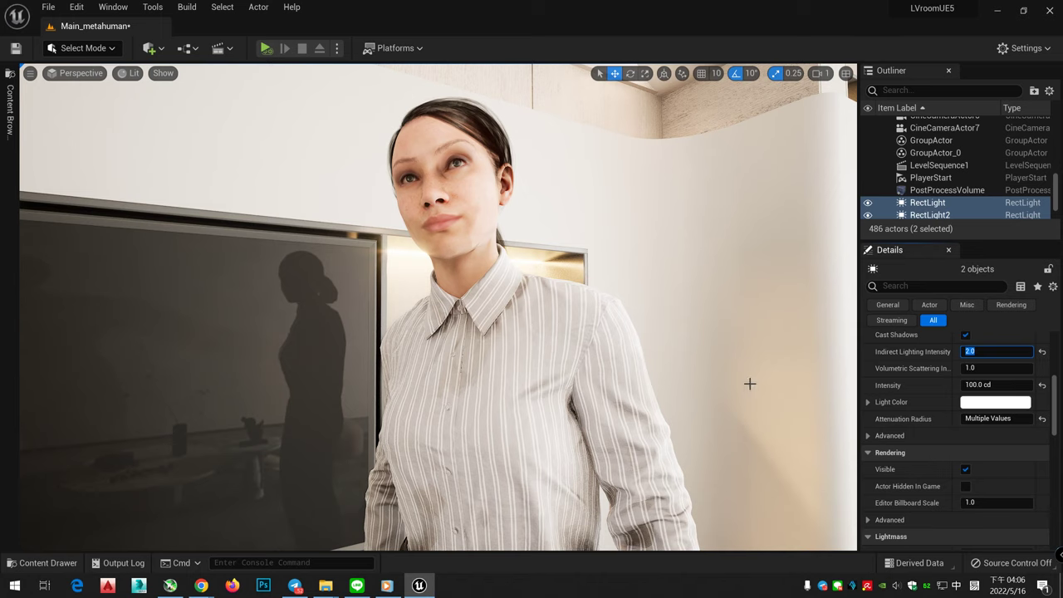
pyautogui.write('5')
pyautogui.press('Return')
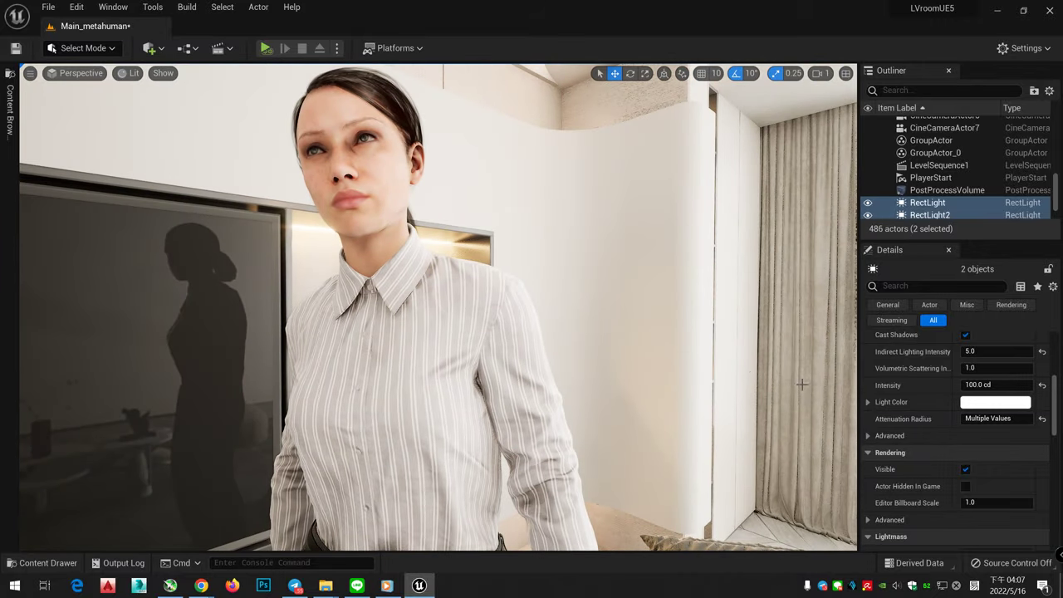
pyautogui.write('20')
pyautogui.press('Return')
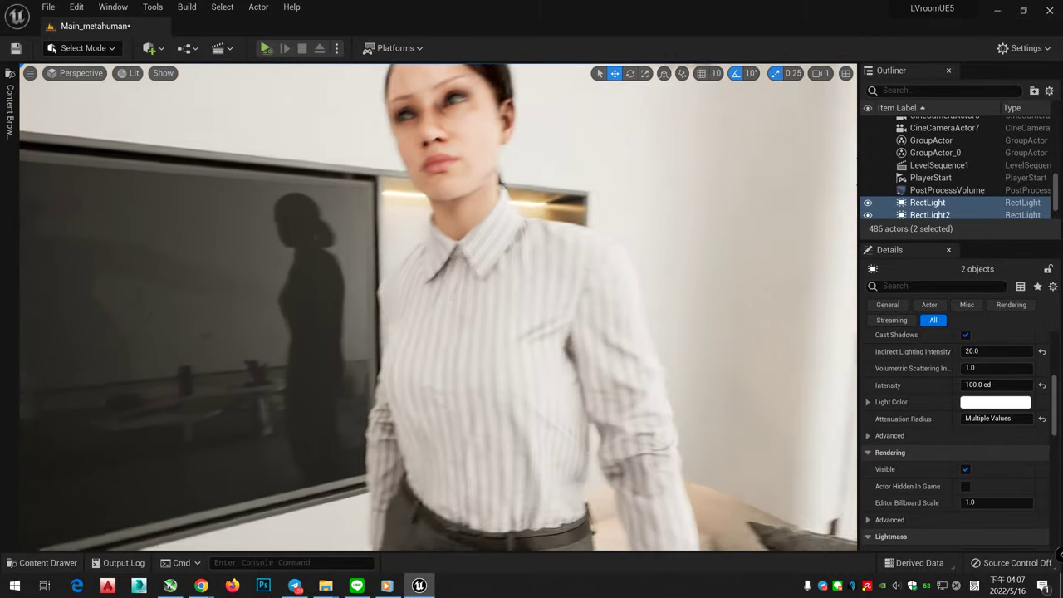
pyautogui.write('5')
pyautogui.press('Return')
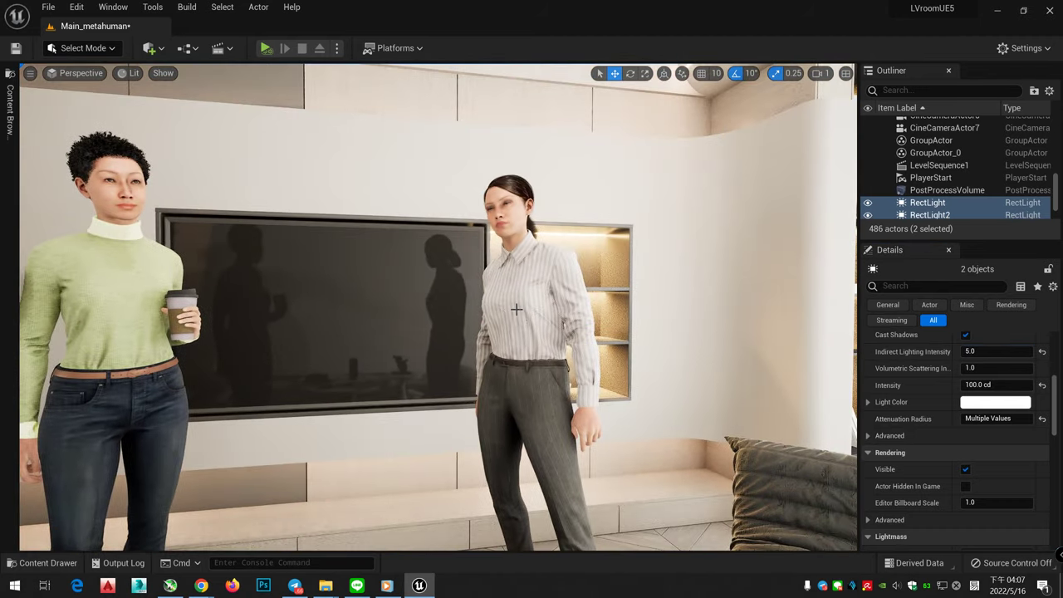
# Select the striped-shirt woman and show her LODSync component's properties
pyautogui.click(516, 311)
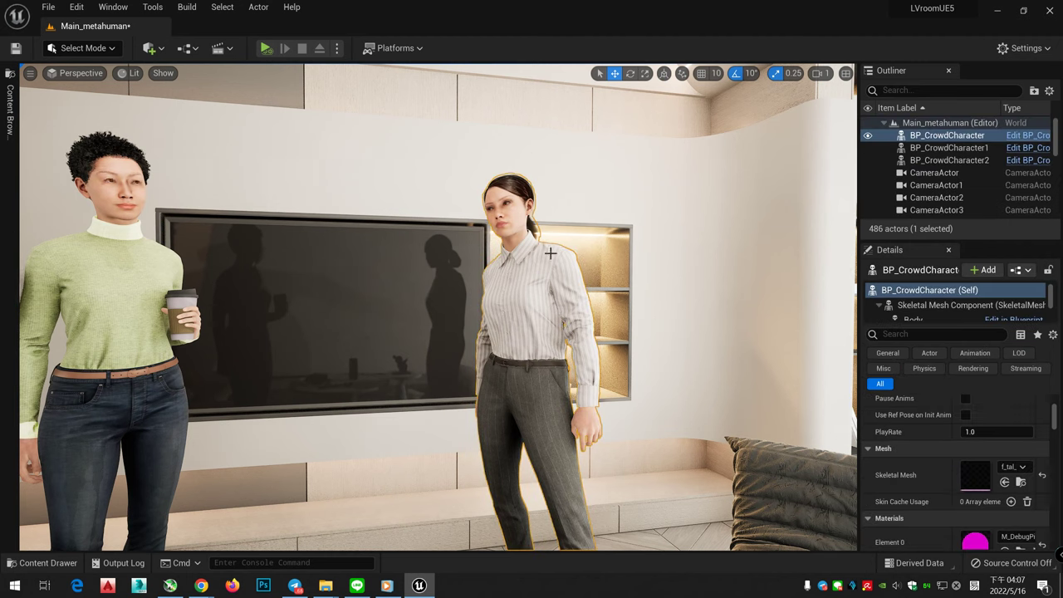
pyautogui.scroll(1, 927, 463)
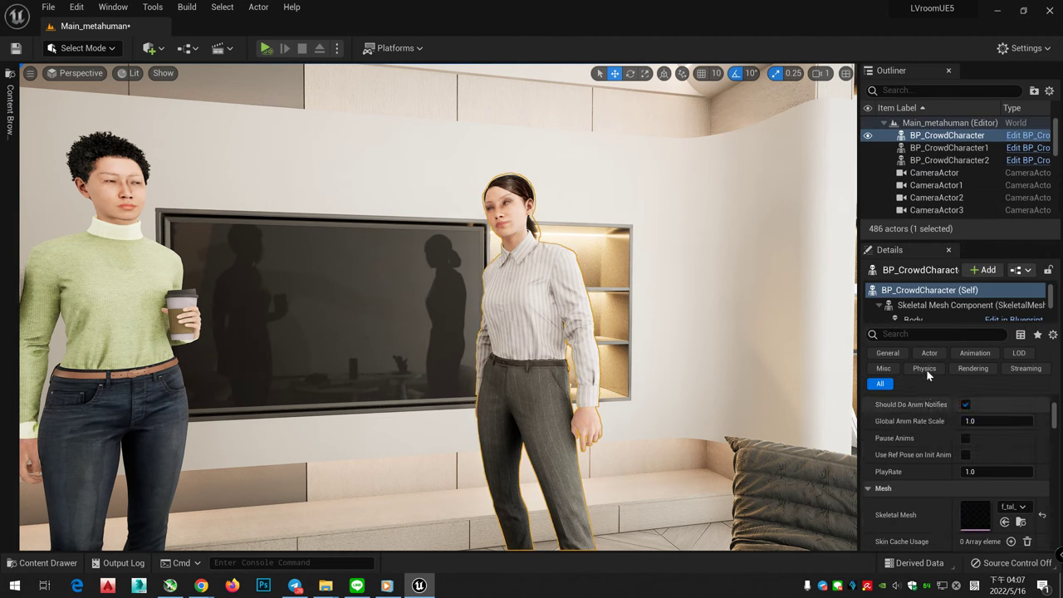
pyautogui.scroll(-1, 940, 306)
pyautogui.scroll(-2, 939, 308)
pyautogui.scroll(-2, 941, 309)
pyautogui.scroll(-2, 946, 314)
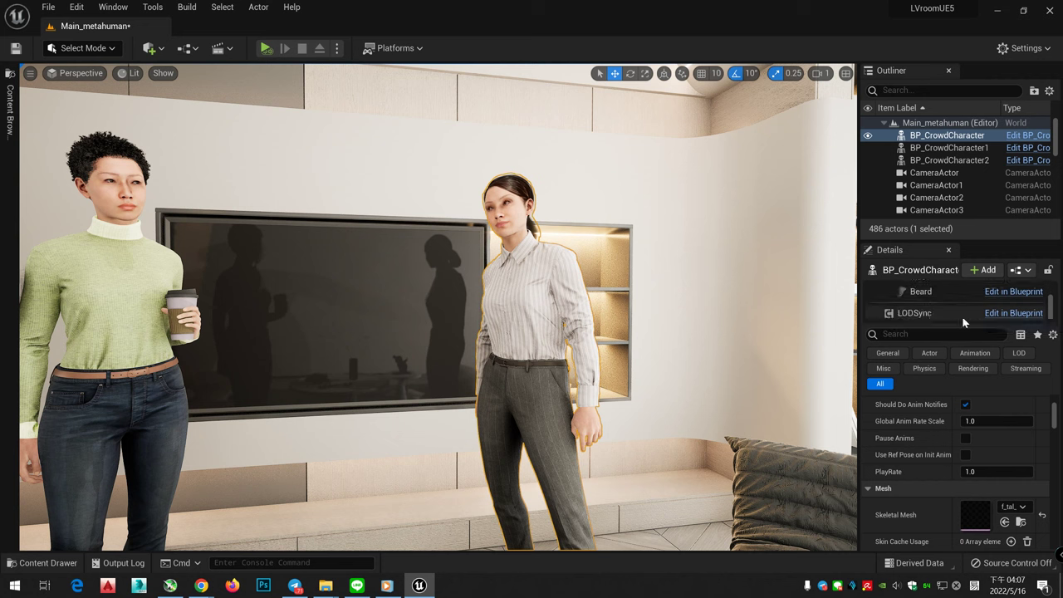
pyautogui.click(952, 314)
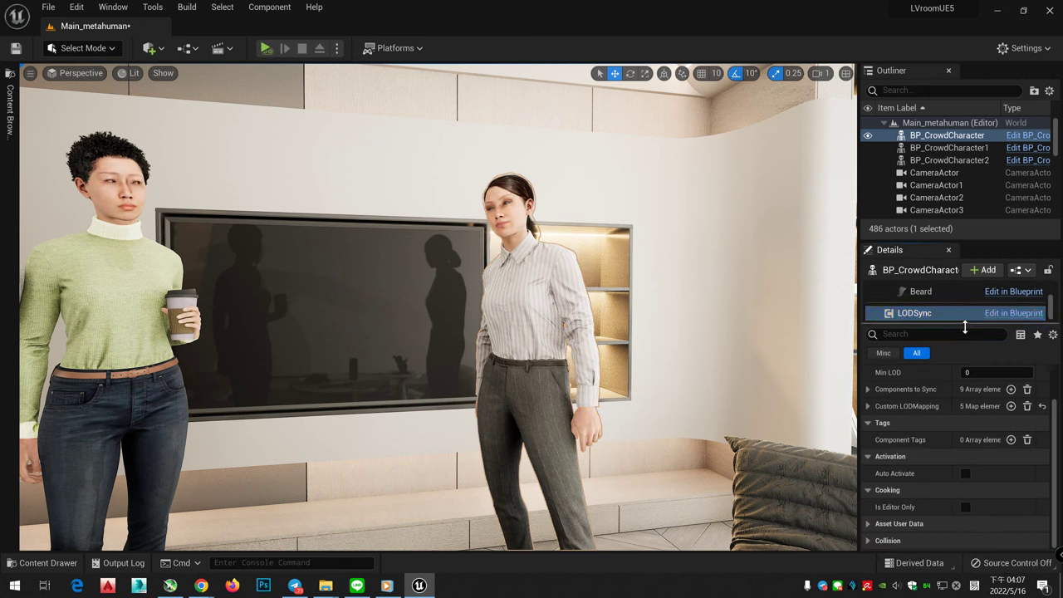
pyautogui.moveTo(964, 324); pyautogui.dragTo(961, 457)
pyautogui.scroll(1, 958, 437)
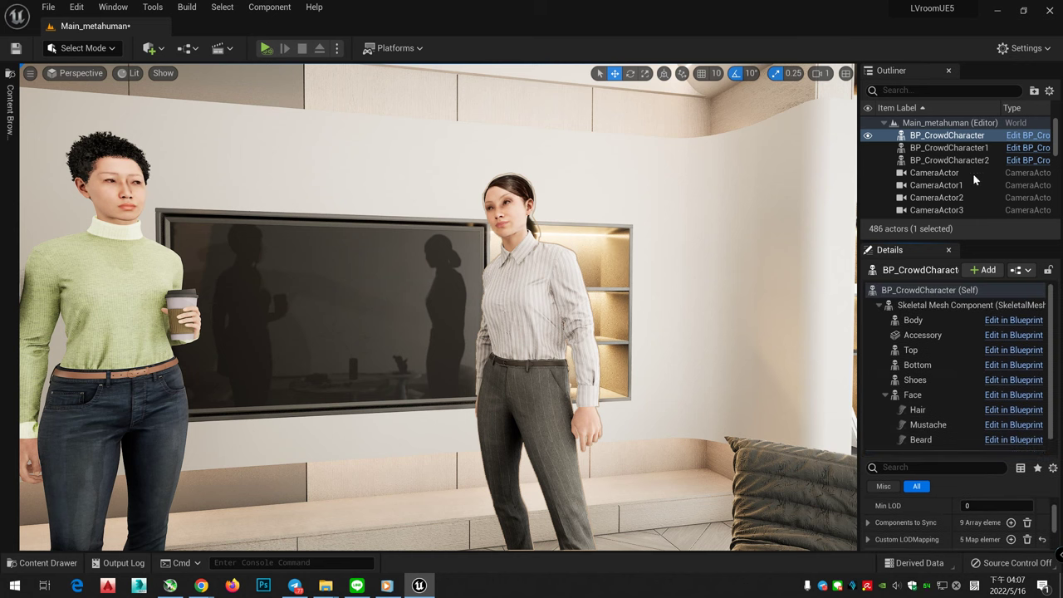
pyautogui.click(956, 396)
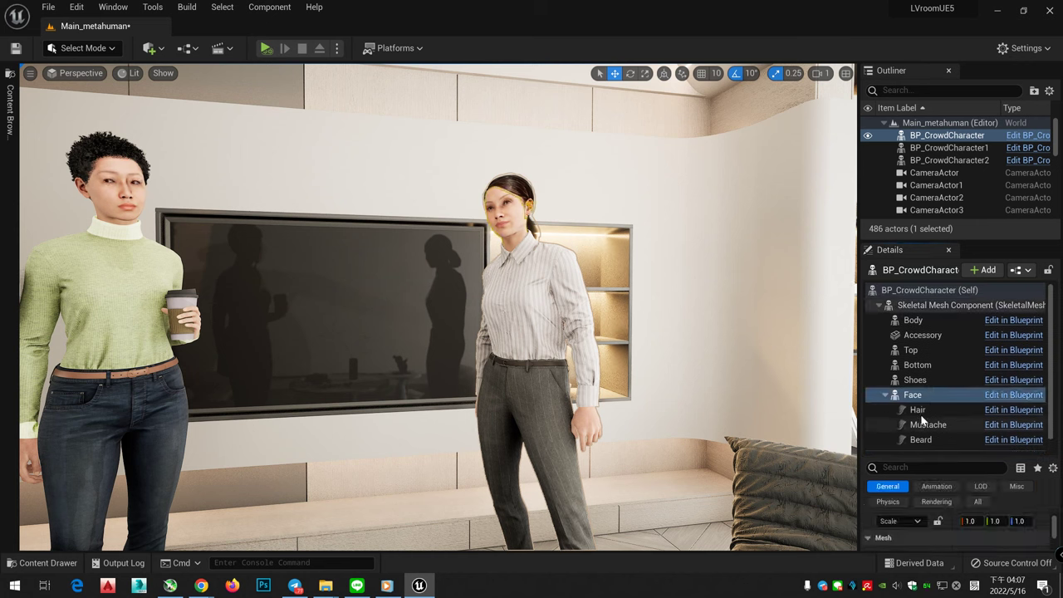
pyautogui.scroll(-1, 922, 424)
pyautogui.click(929, 446)
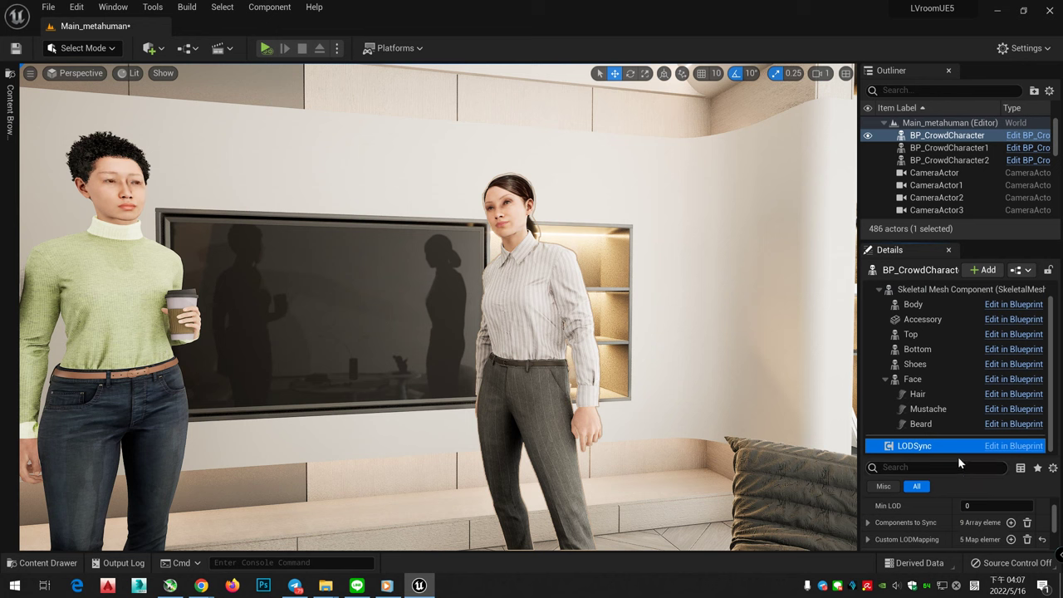
pyautogui.moveTo(960, 458); pyautogui.dragTo(959, 378)
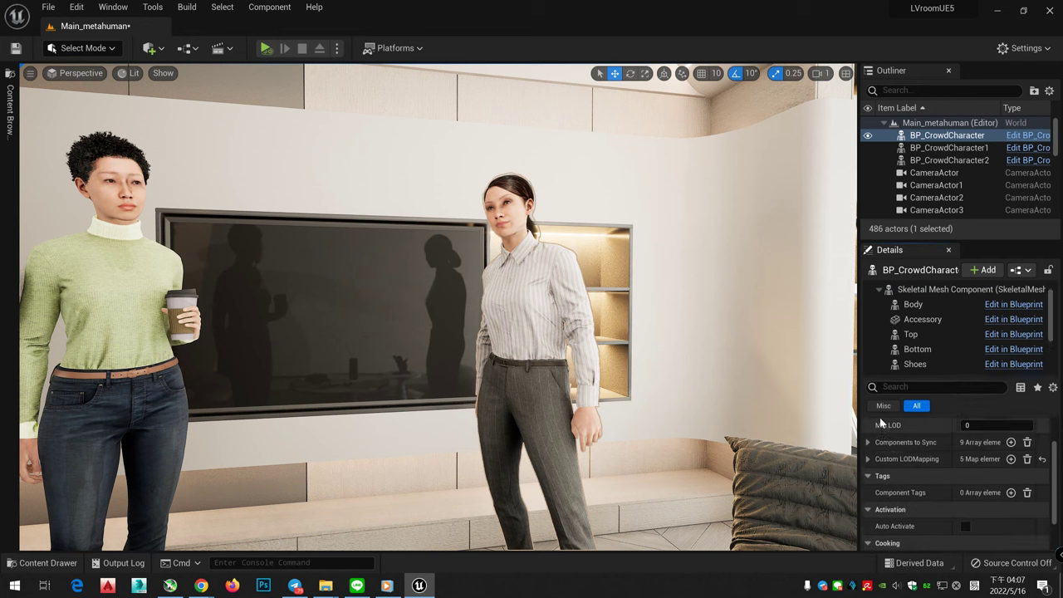
# Set the LODSync Min LOD to 8, then to 5
pyautogui.click(962, 425)
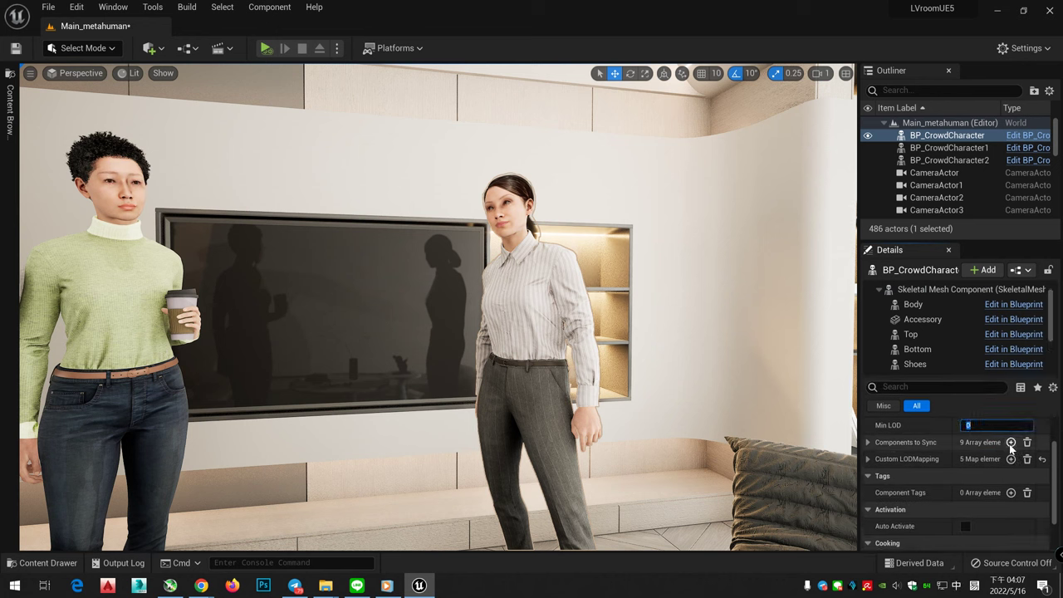
pyautogui.write('8')
pyautogui.press('Return')
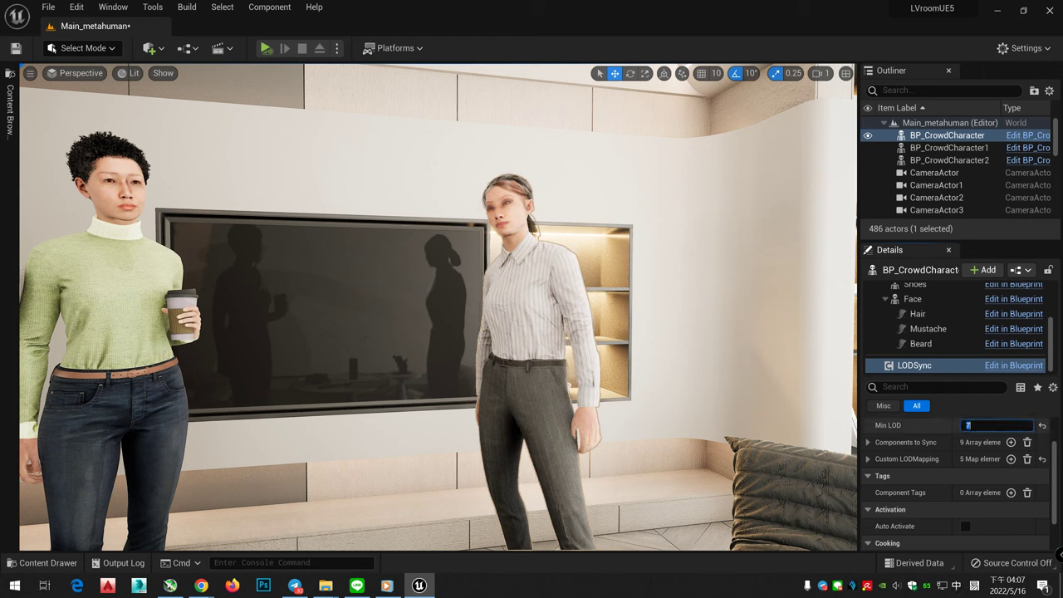
pyautogui.write('5')
pyautogui.press('Return')
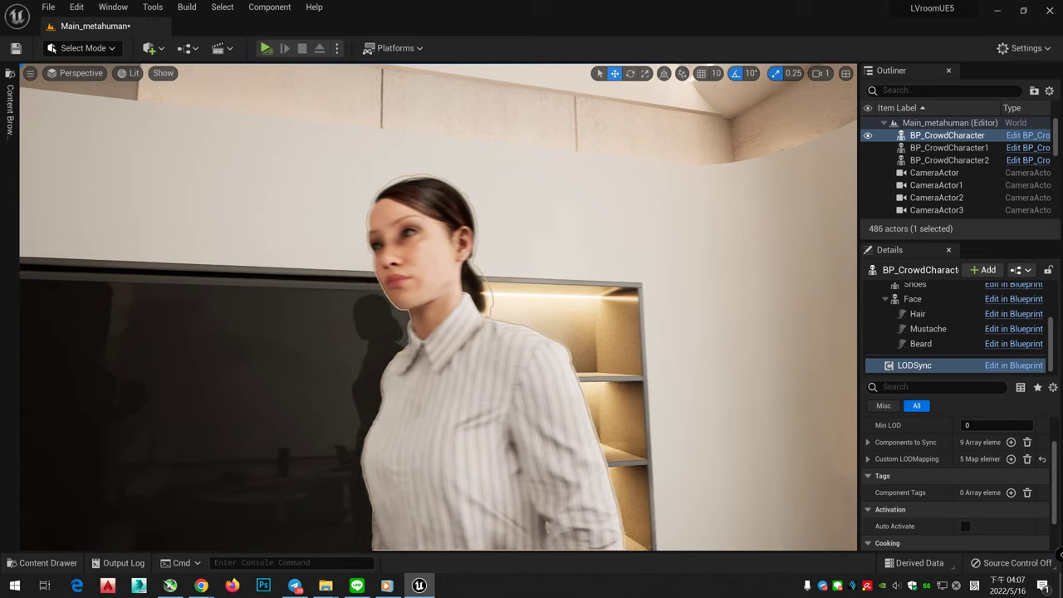
# Reselect the woman, try Min LOD 8 again, restore it to 0, and deselect
pyautogui.press('Escape')
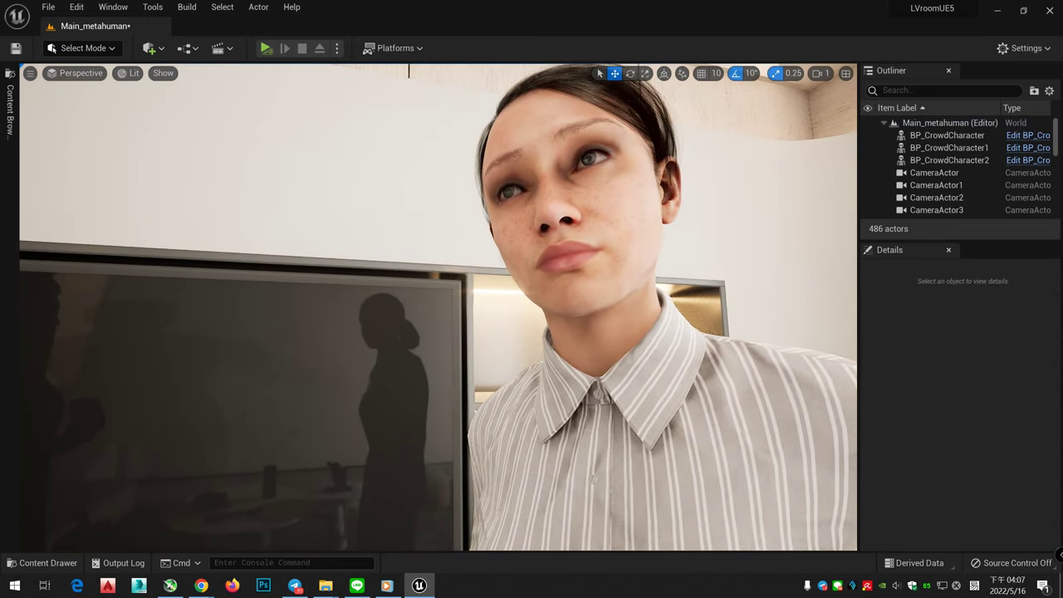
pyautogui.click(581, 399)
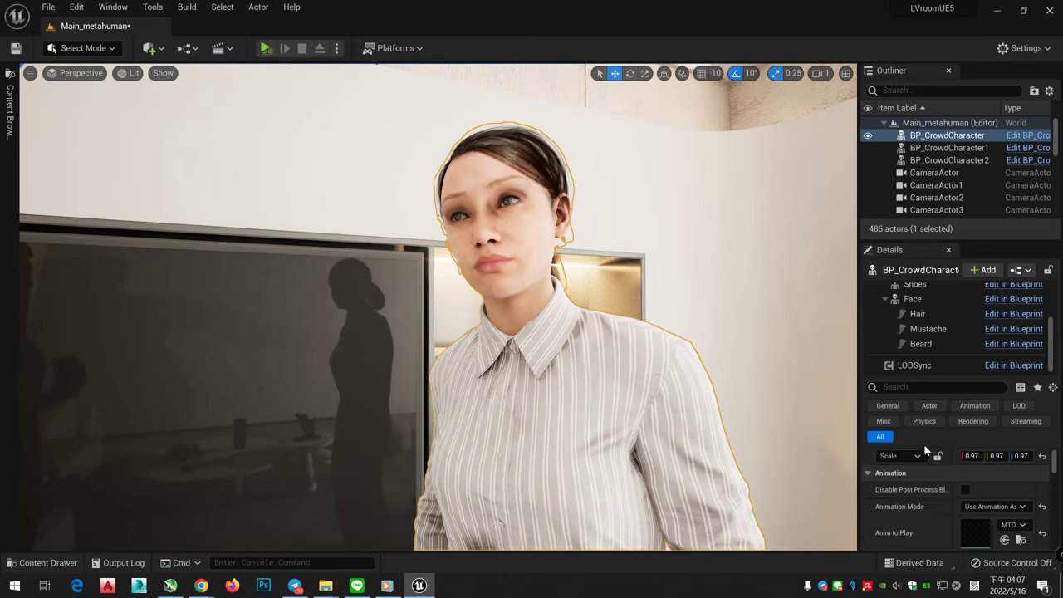
pyautogui.click(935, 370)
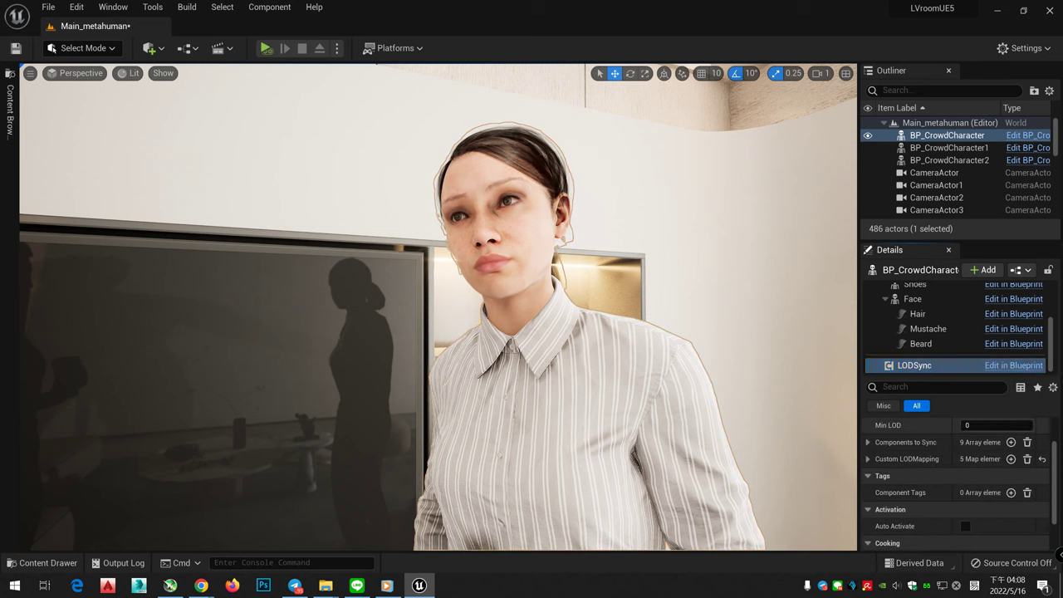
pyautogui.write('8')
pyautogui.press('Return')
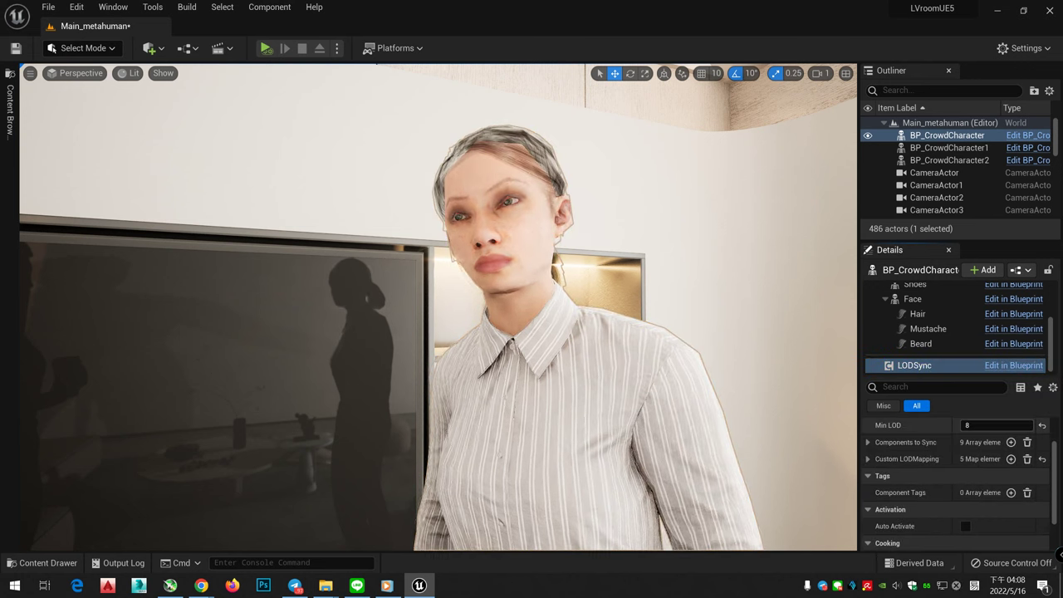
pyautogui.press('Return')
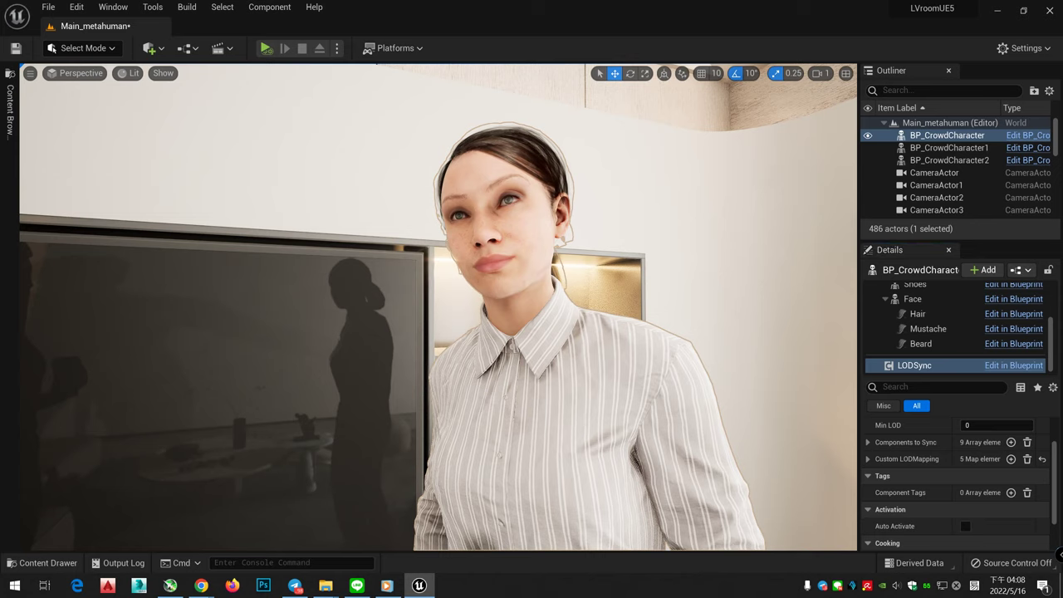
pyautogui.press('Escape')
pyautogui.scroll(5, 605, 352)
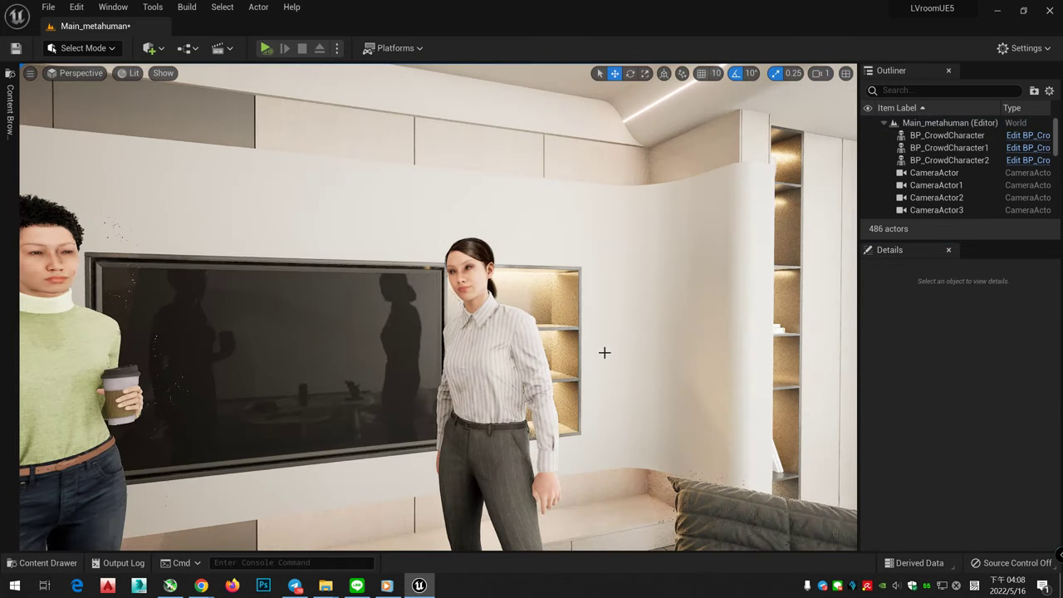
# Select the woman by the TV and locate her current Anim to Play asset
pyautogui.click(478, 273)
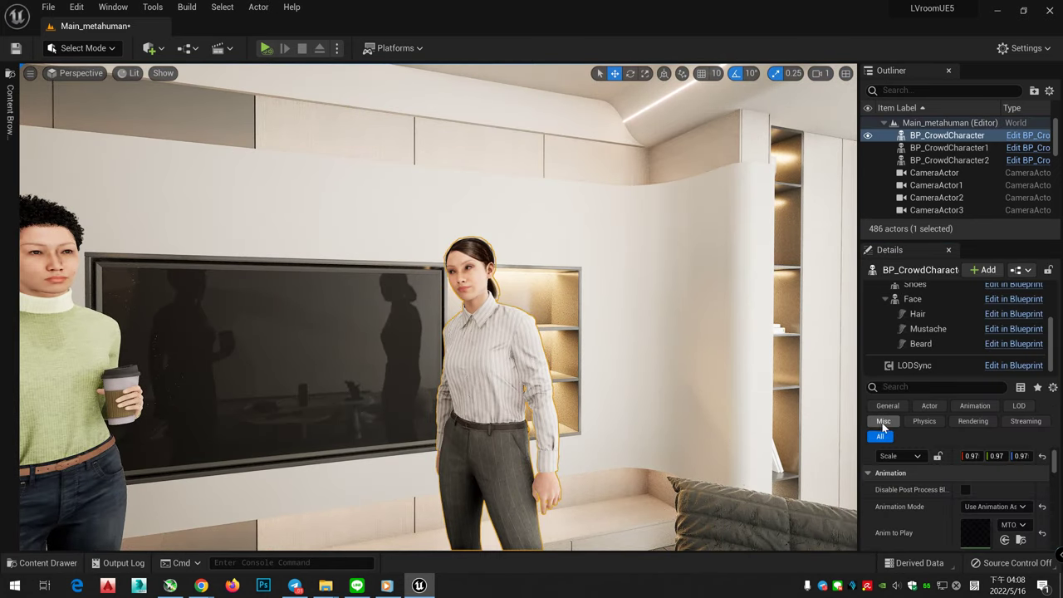
pyautogui.click(1004, 539)
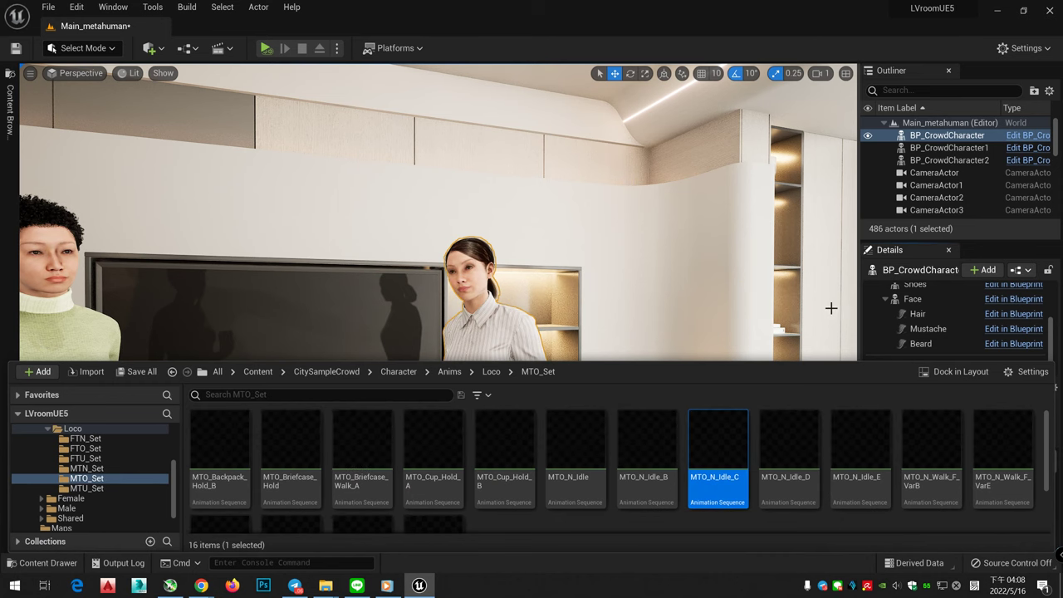
pyautogui.click(937, 322)
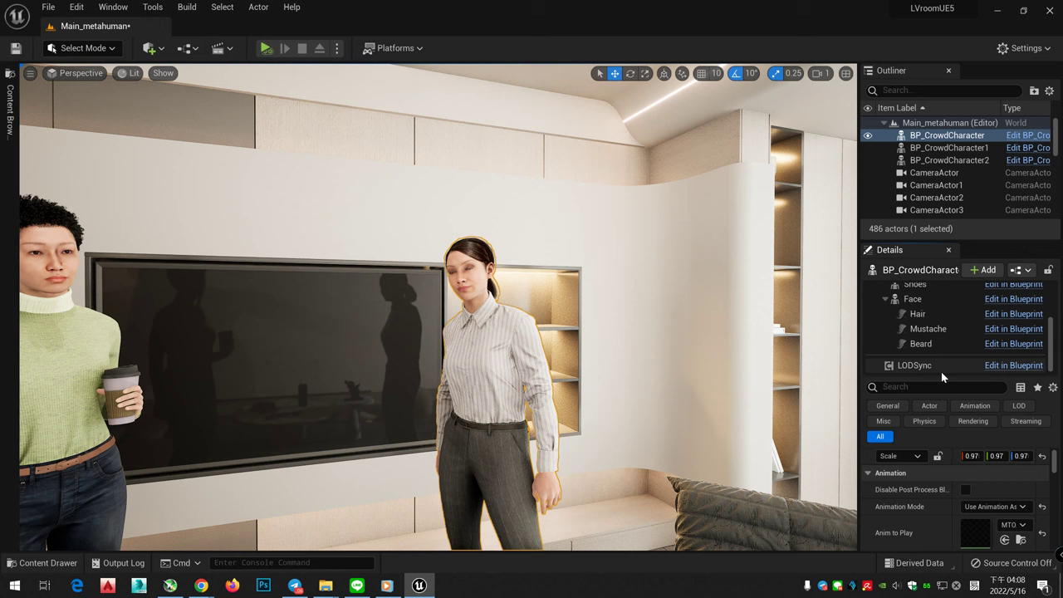
pyautogui.moveTo(940, 377); pyautogui.dragTo(941, 308)
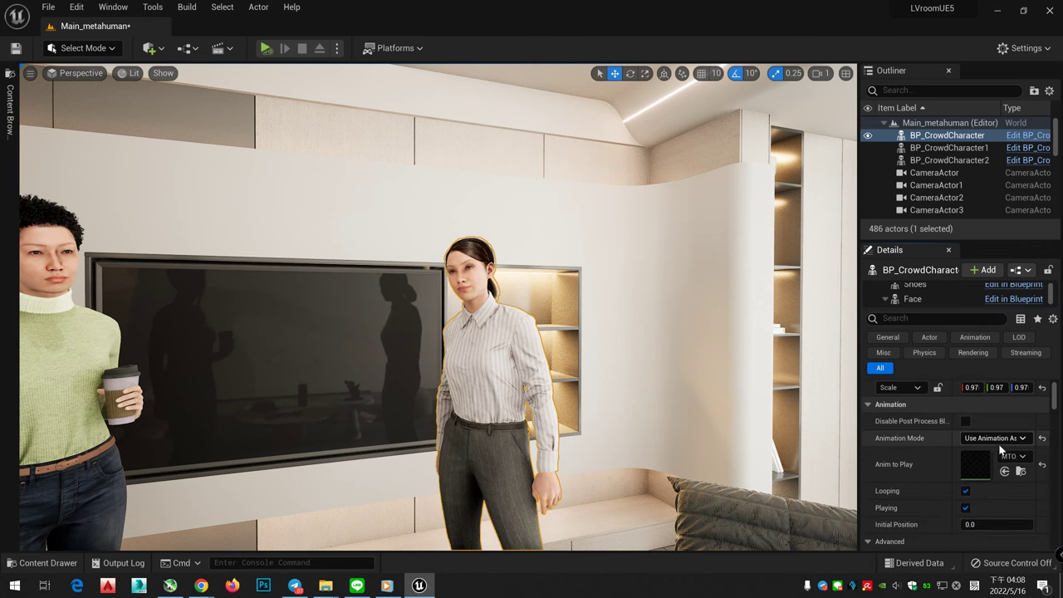
pyautogui.click(1021, 471)
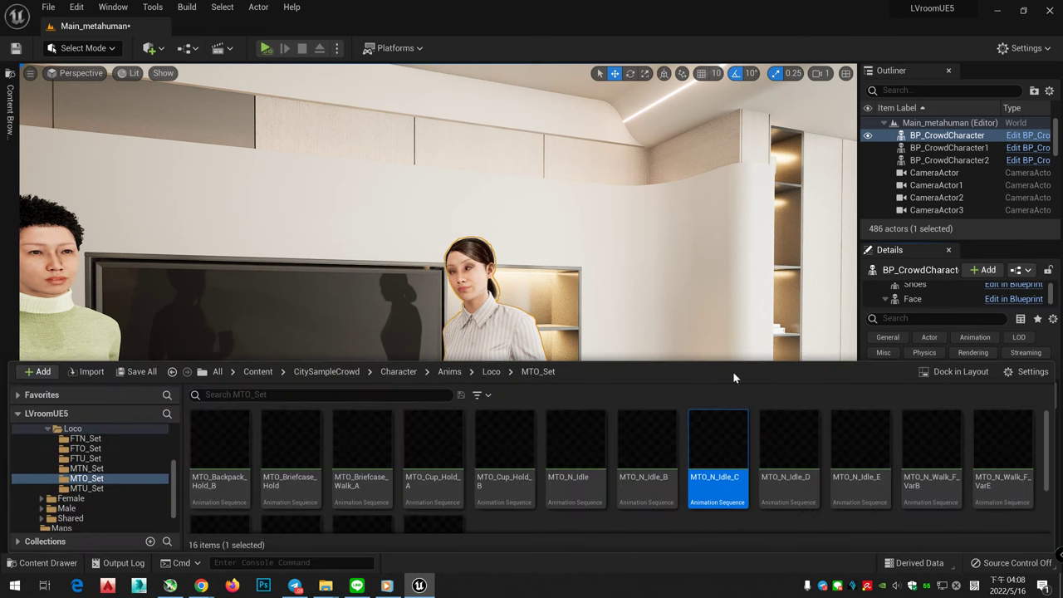
pyautogui.click(501, 328)
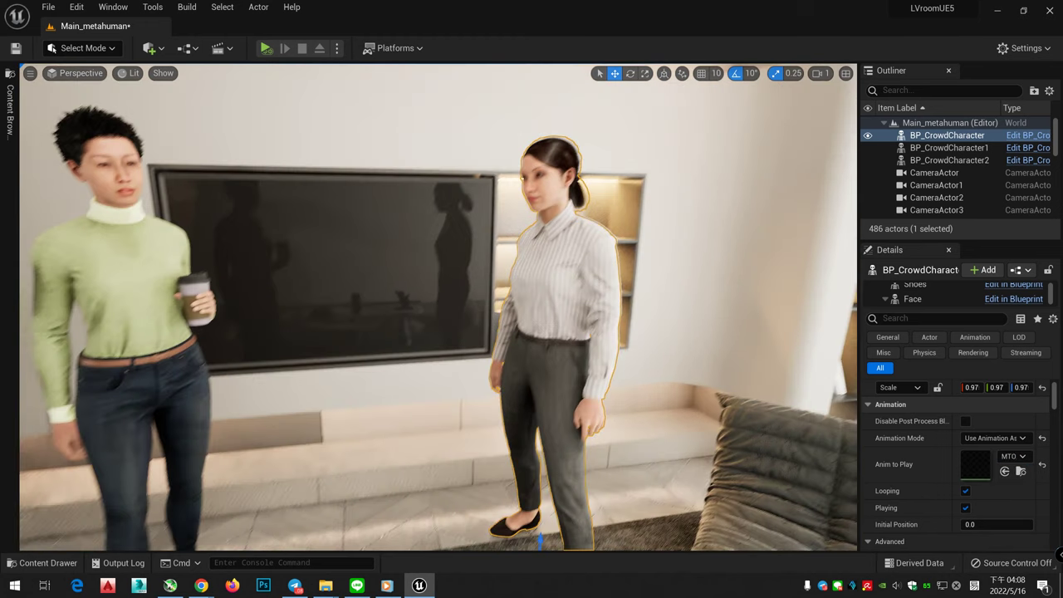
# Run a play session to watch her MTO idle animation, then browse to MTO_Set
pyautogui.moveTo(546, 355); pyautogui.dragTo(364, 223)
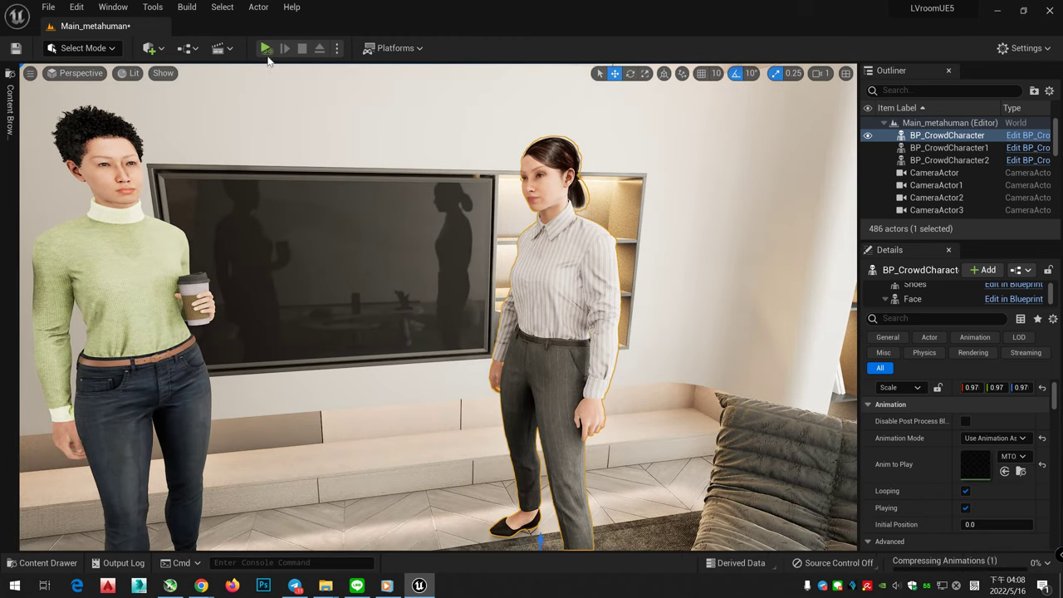
pyautogui.click(266, 48)
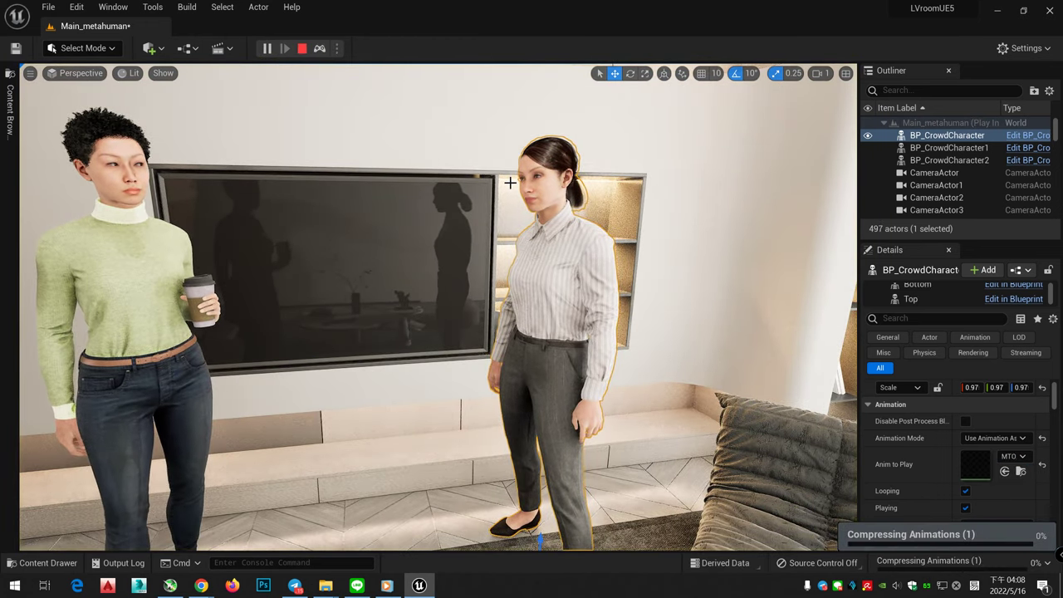
pyautogui.click(302, 48)
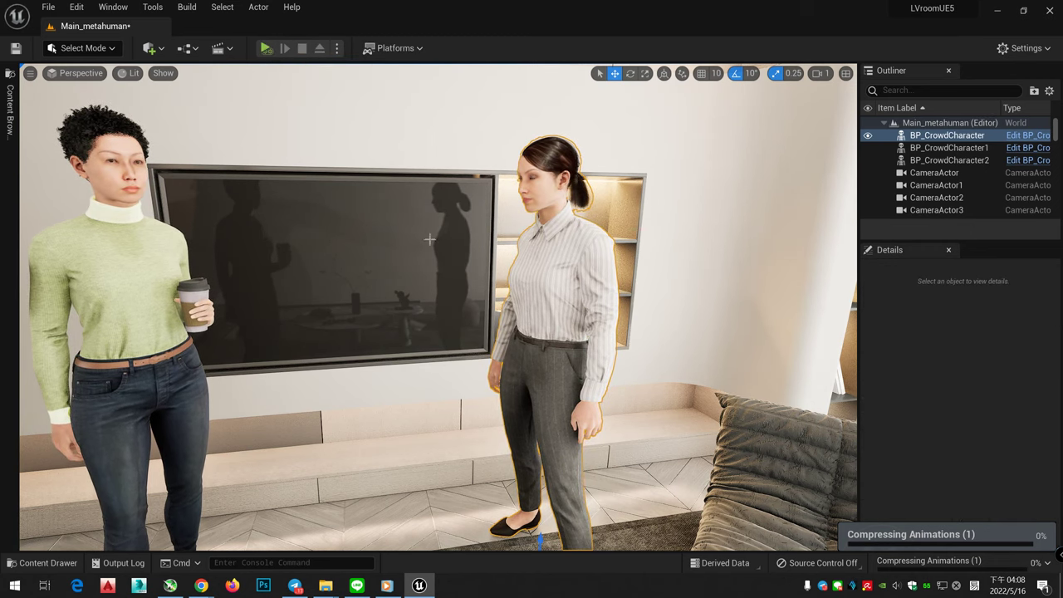
pyautogui.click(58, 564)
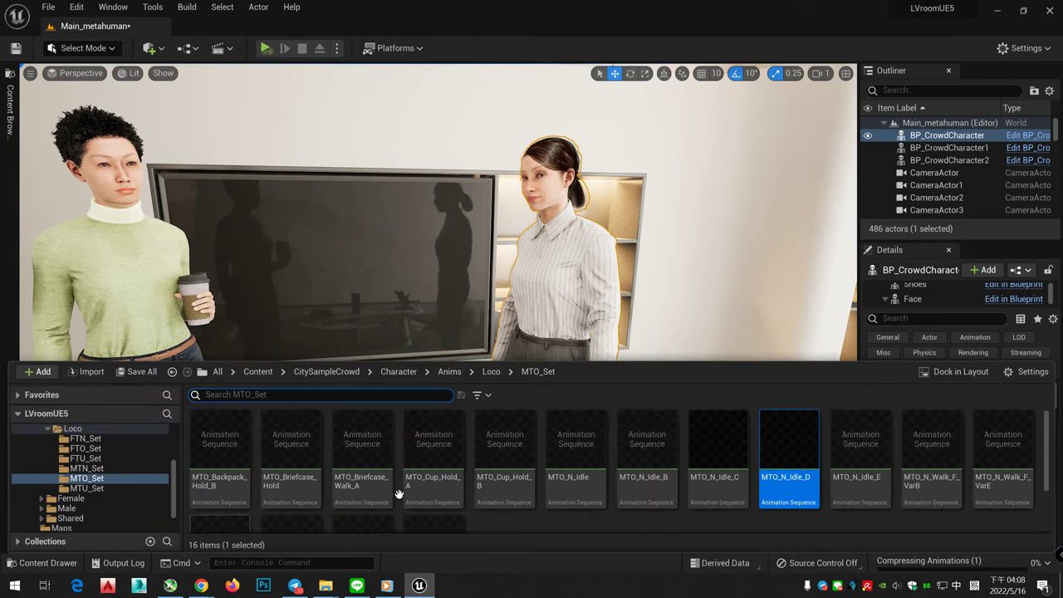
# Drag Crowd_Happy from Anims/Facial onto the standing woman and preview it in a play session
pyautogui.scroll(1, 129, 471)
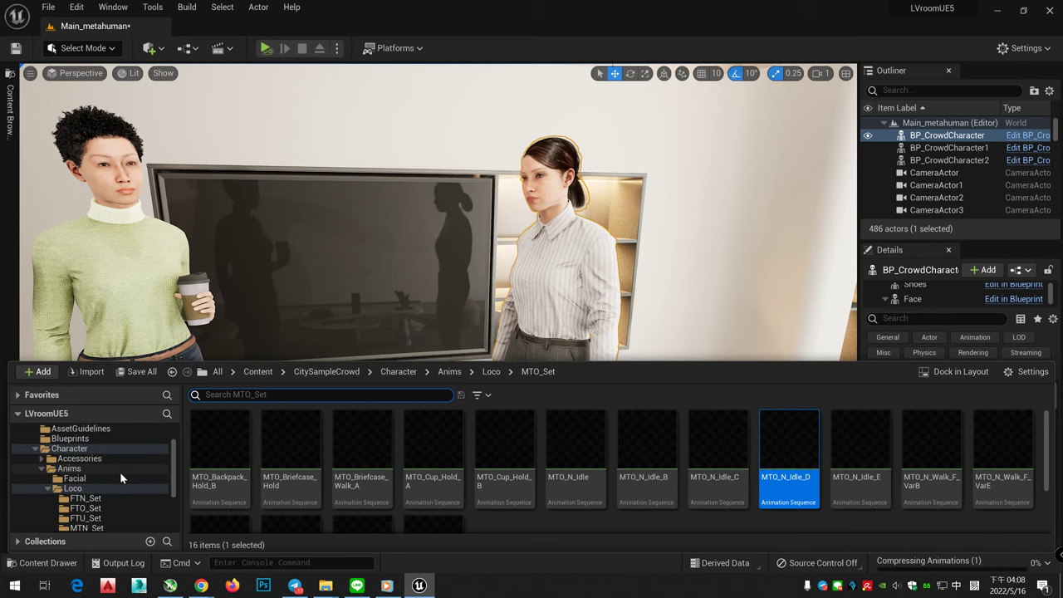
pyautogui.click(103, 479)
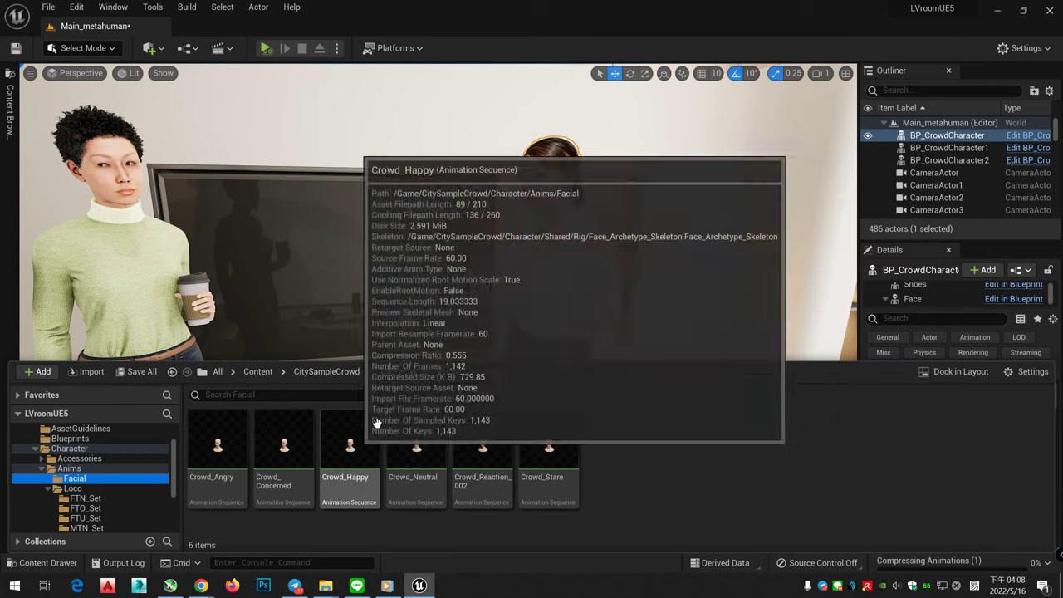
pyautogui.moveTo(350, 445); pyautogui.dragTo(579, 293)
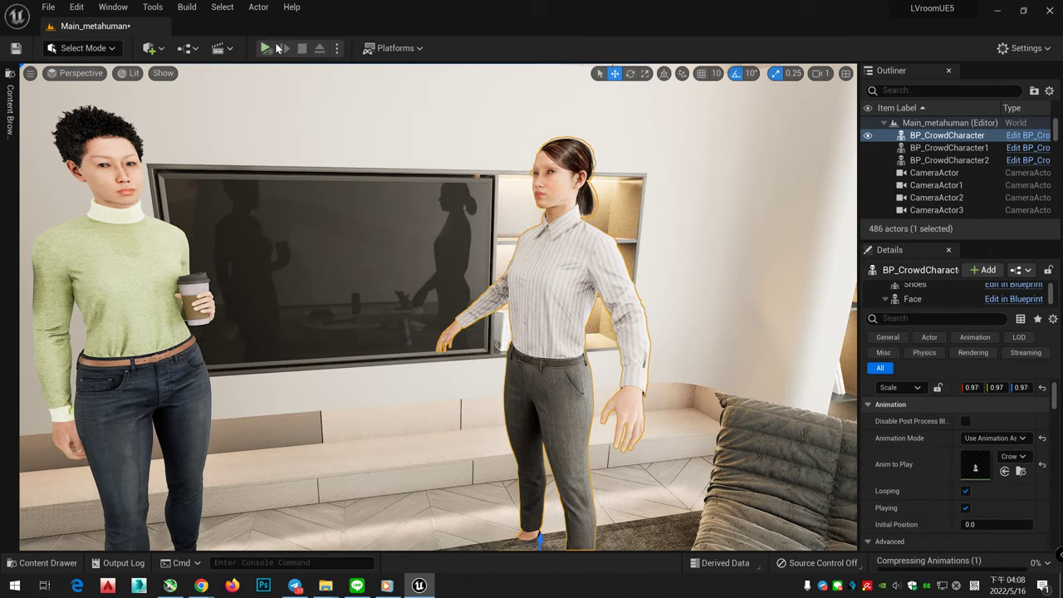
pyautogui.click(277, 48)
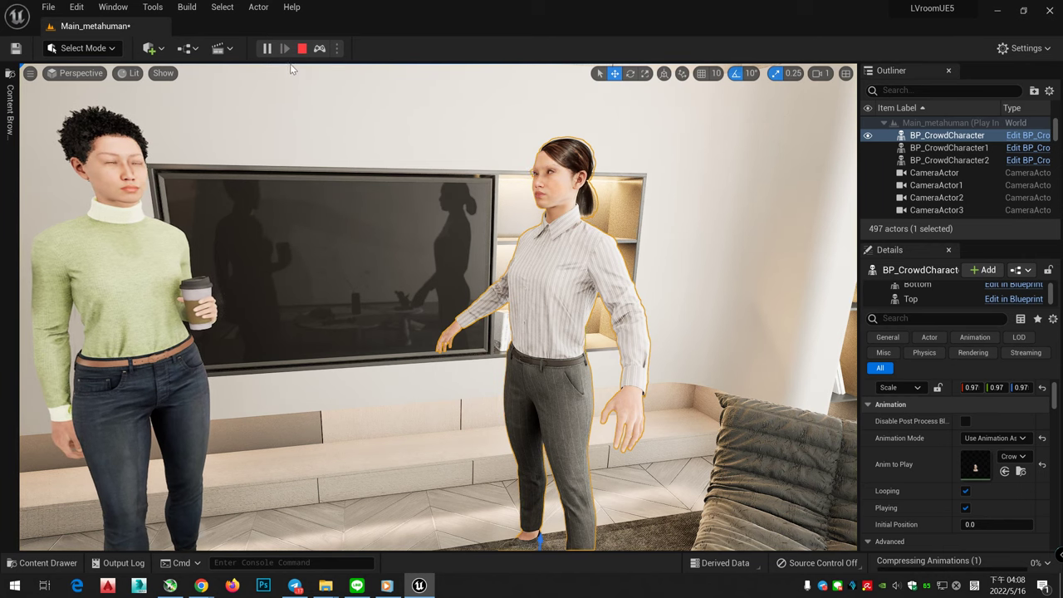
pyautogui.click(302, 48)
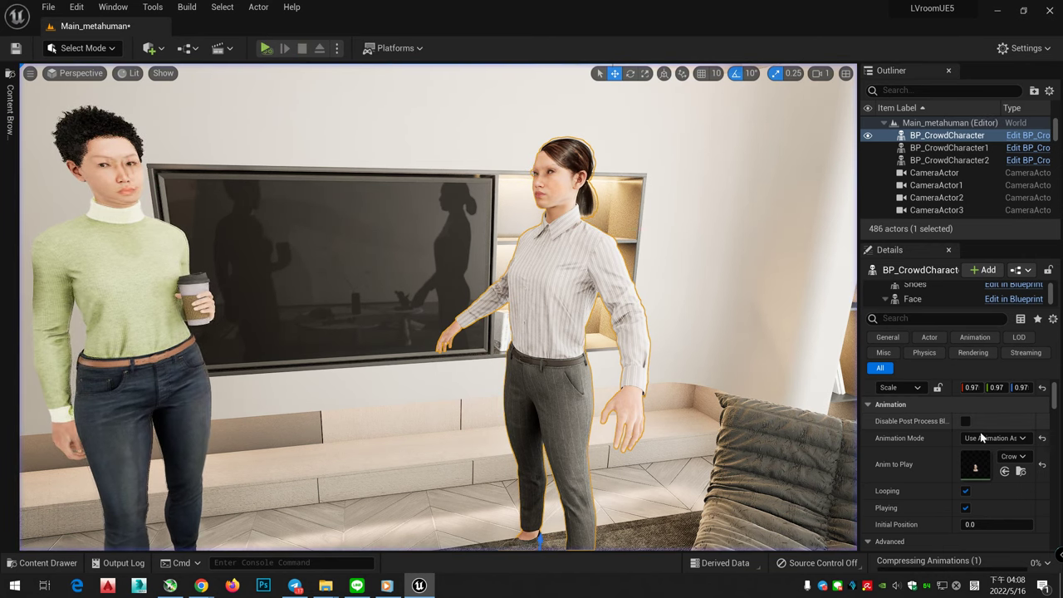
pyautogui.click(1024, 469)
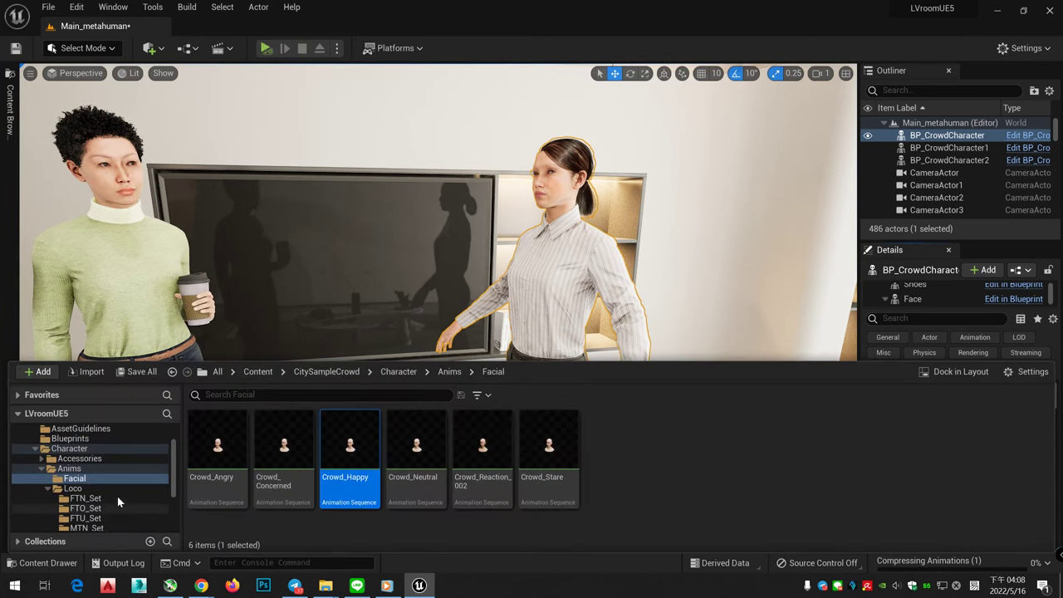
# Apply an MTU_Set walking animation to the woman and test it in a play session
pyautogui.click(117, 489)
pyautogui.click(113, 499)
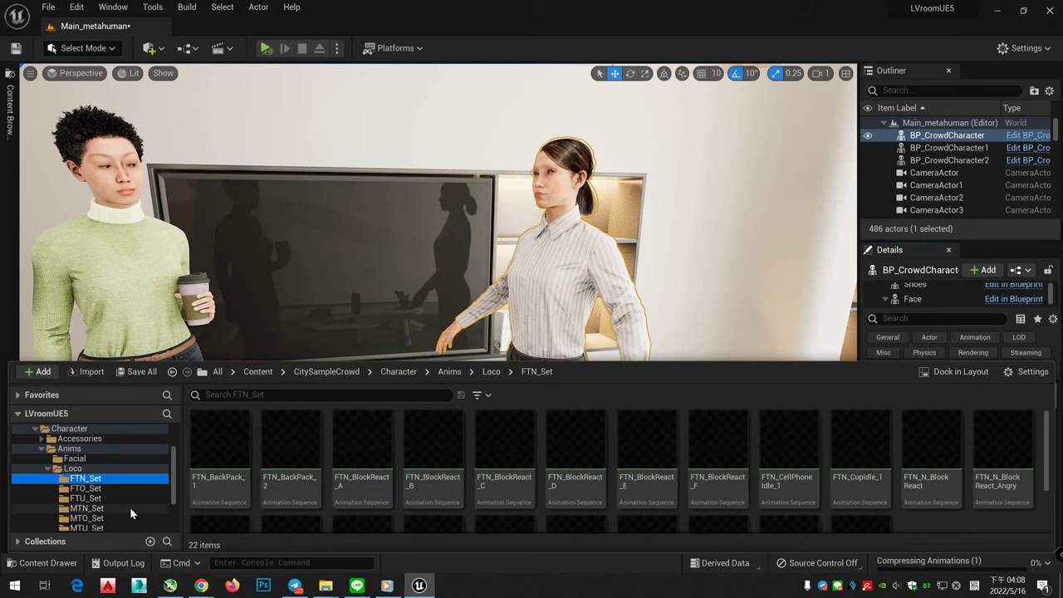
pyautogui.scroll(-2, 129, 508)
pyautogui.click(111, 488)
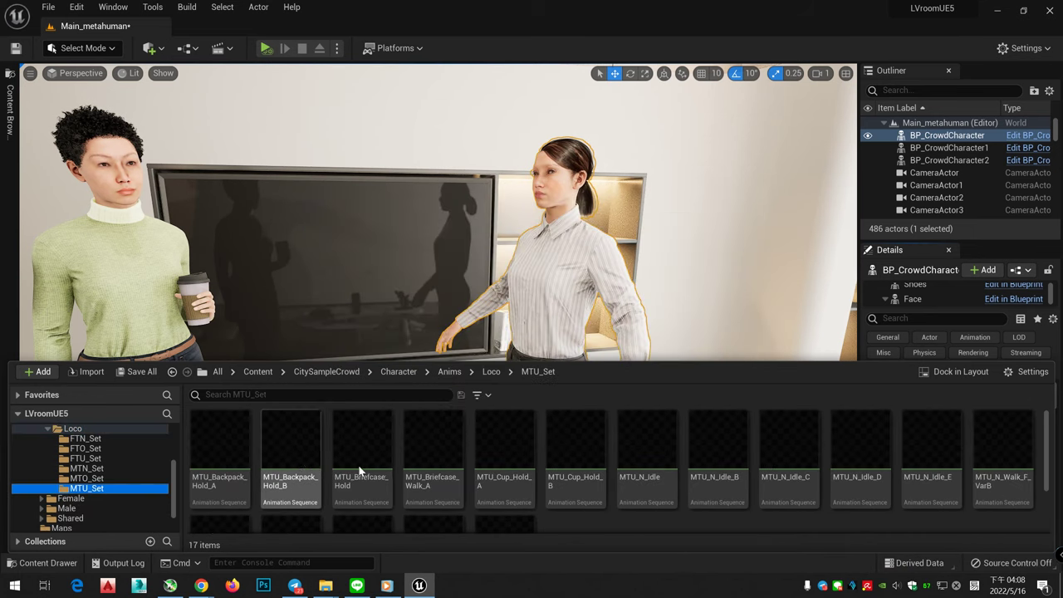
pyautogui.moveTo(449, 450); pyautogui.dragTo(574, 274)
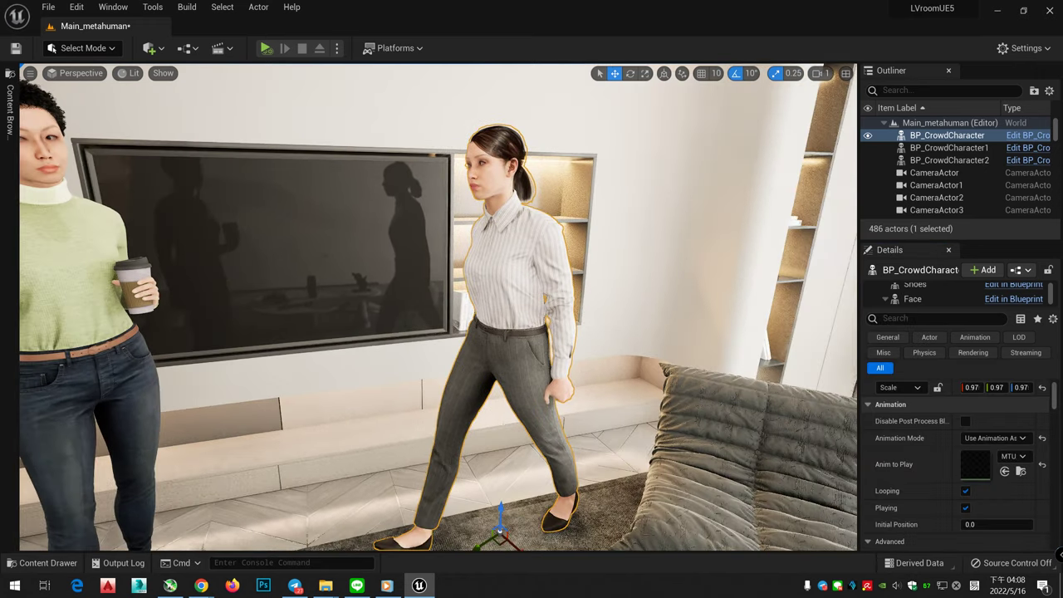
pyautogui.click(285, 48)
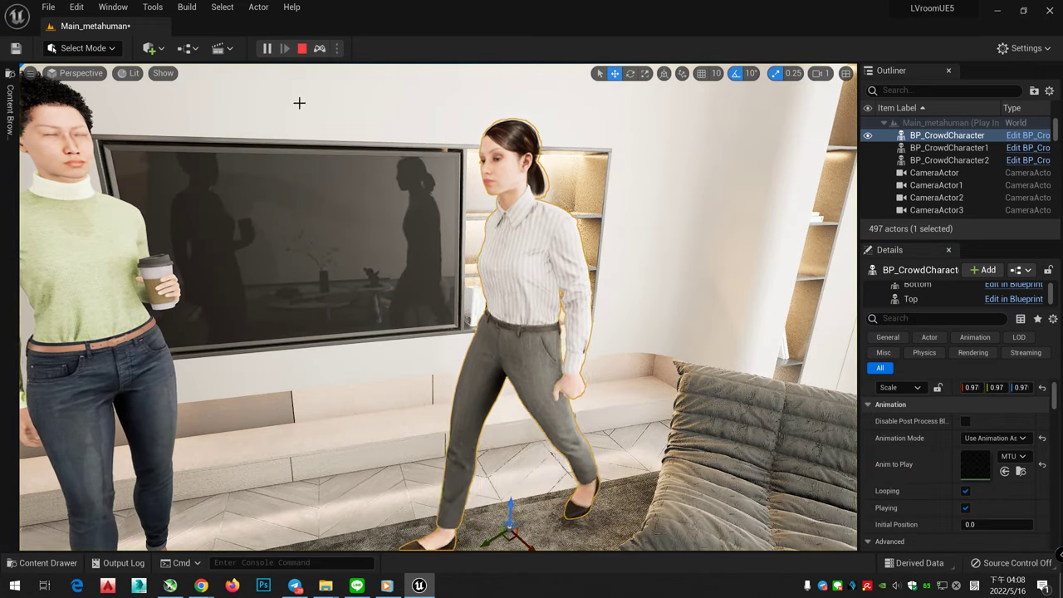
pyautogui.click(283, 47)
# Move in on the standing woman, select her, and scroll through her Details panel
pyautogui.moveTo(373, 188); pyautogui.dragTo(378, 171)
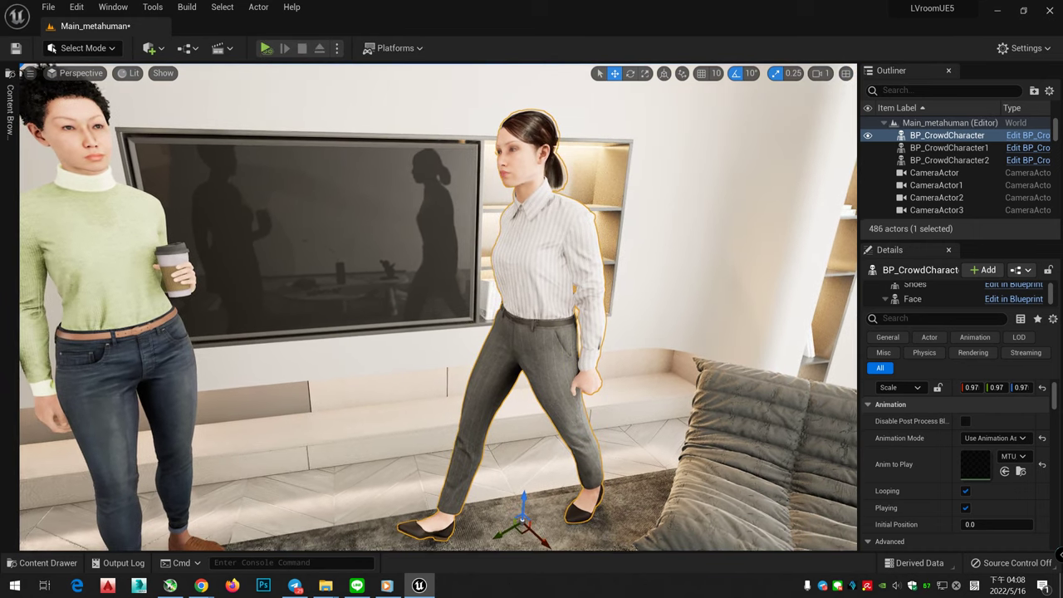
pyautogui.press('Escape')
pyautogui.moveTo(566, 264); pyautogui.dragTo(566, 250)
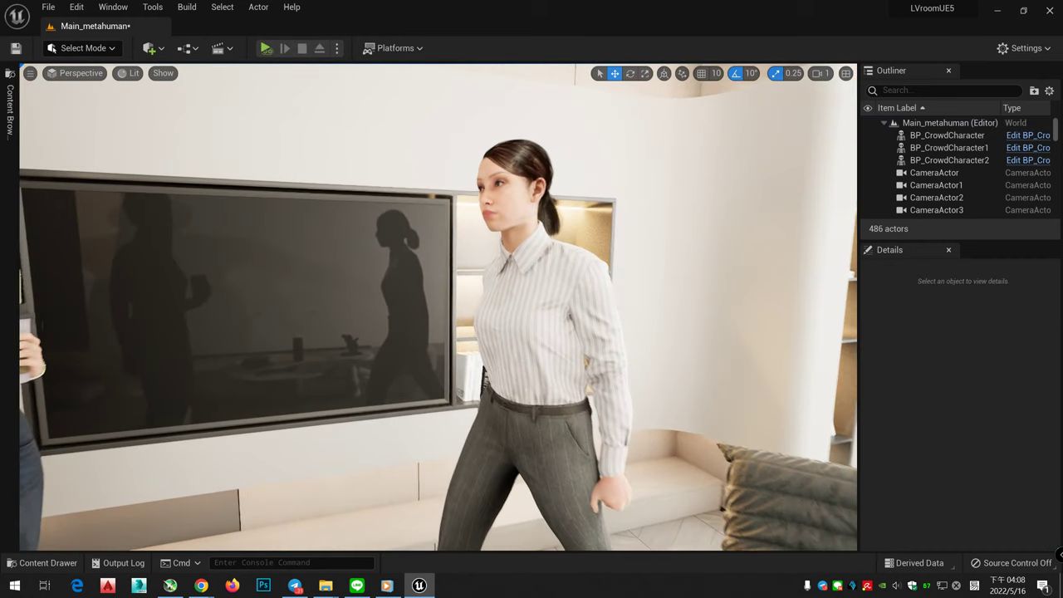
pyautogui.click(566, 263)
pyautogui.moveTo(602, 368); pyautogui.dragTo(586, 391)
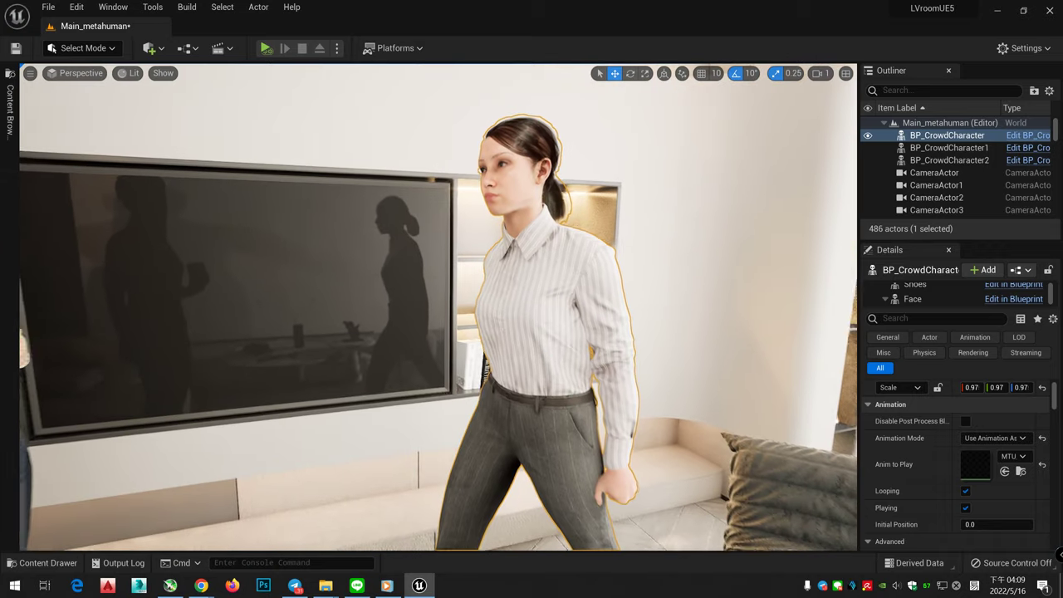
pyautogui.scroll(-3, 941, 504)
pyautogui.scroll(-3, 940, 503)
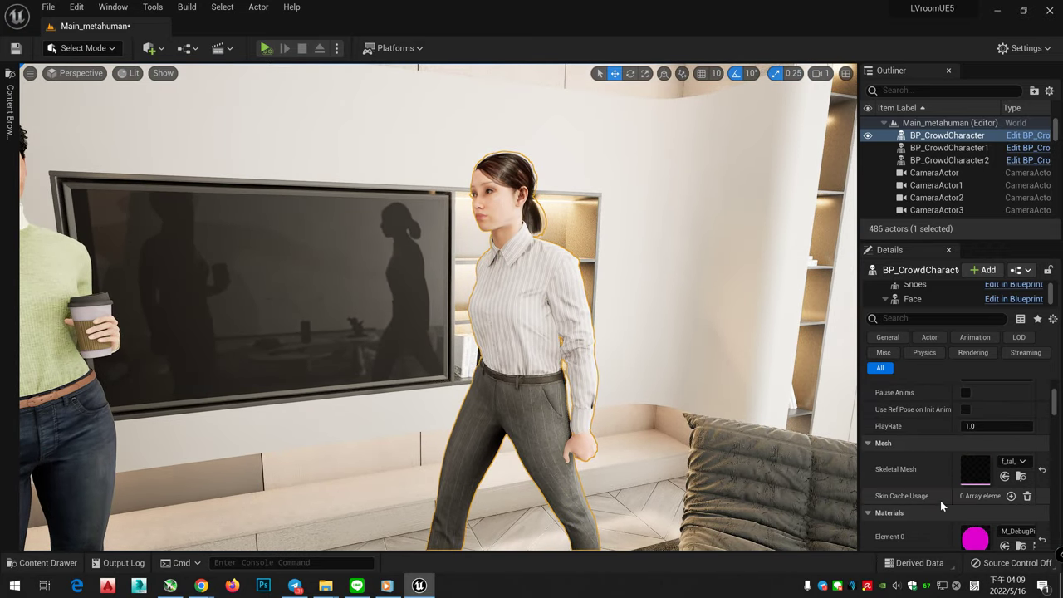
pyautogui.scroll(-3, 939, 500)
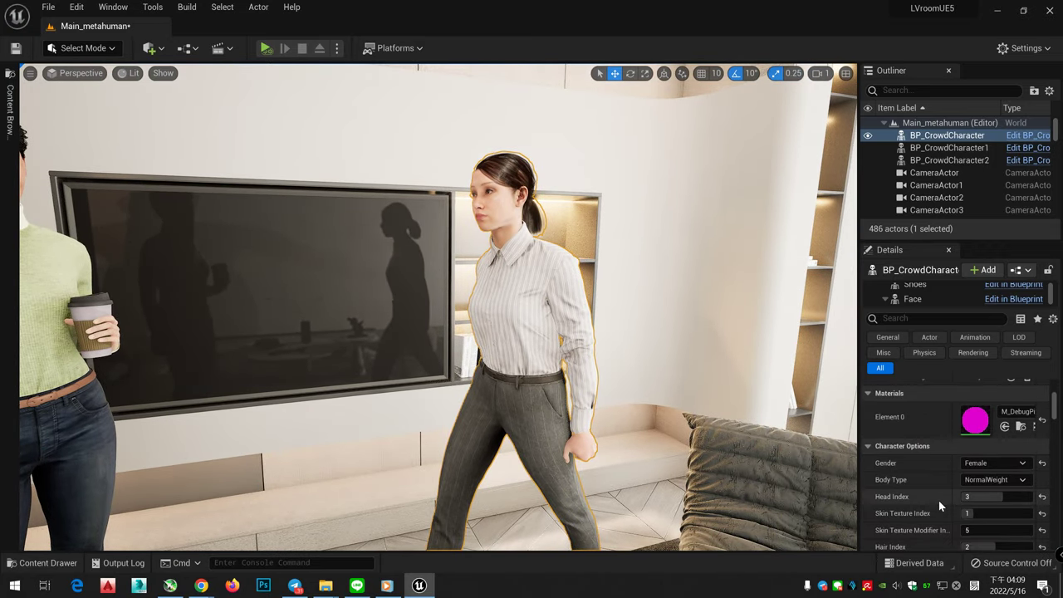
pyautogui.scroll(-2, 937, 501)
pyautogui.scroll(5, 936, 500)
pyautogui.scroll(4, 934, 498)
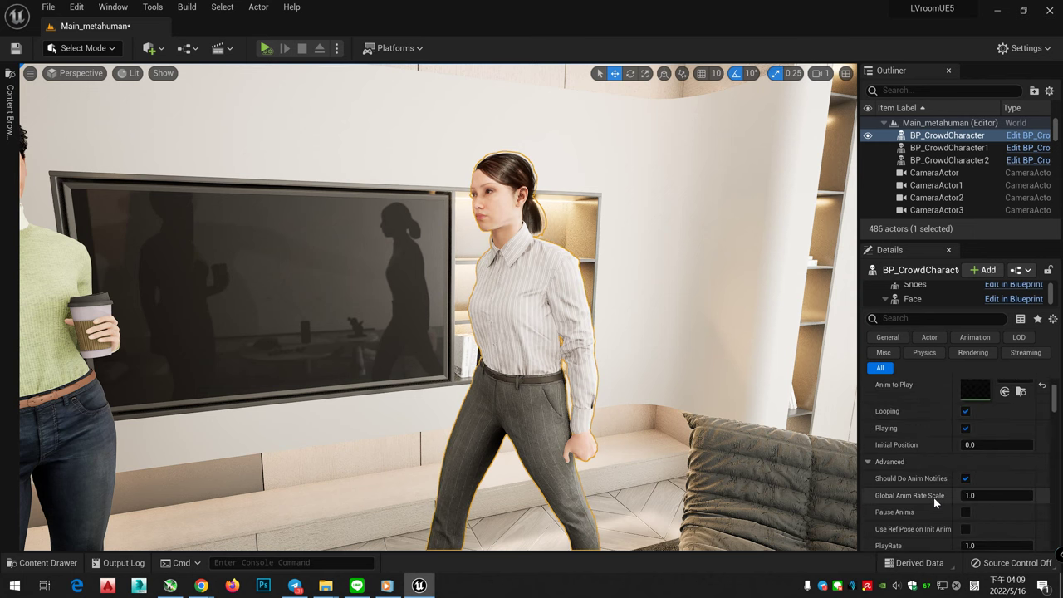
pyautogui.scroll(3, 934, 497)
pyautogui.click(43, 562)
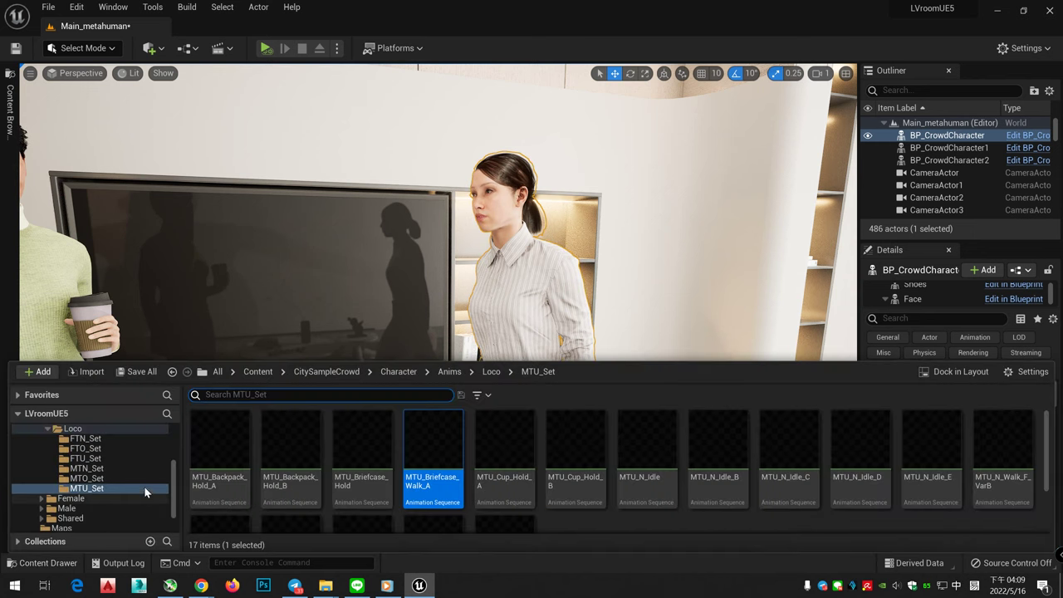
# Try Crowd_Angry and another facial animation on the woman, previewing each in play
pyautogui.scroll(2, 108, 445)
pyautogui.click(103, 450)
pyautogui.click(103, 458)
pyautogui.click(217, 449)
pyautogui.moveTo(299, 401); pyautogui.dragTo(527, 315)
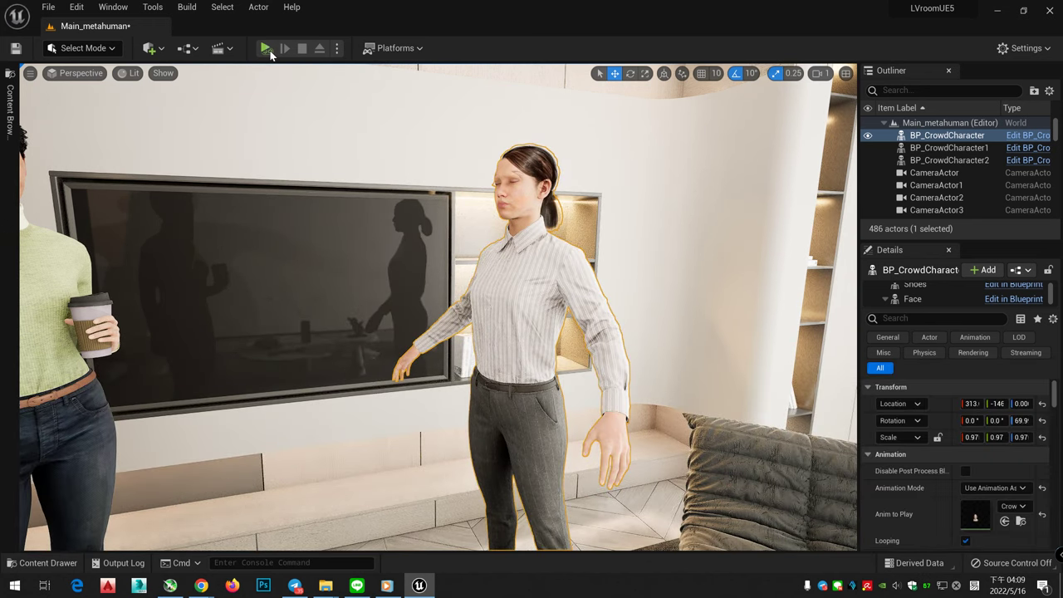
pyautogui.click(266, 48)
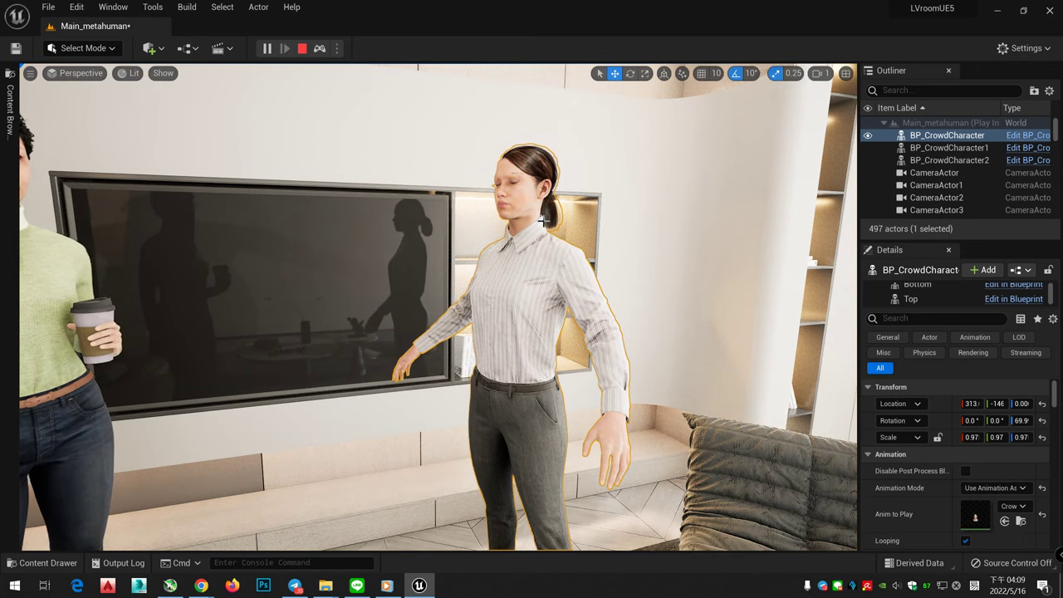
pyautogui.click(302, 48)
pyautogui.click(48, 563)
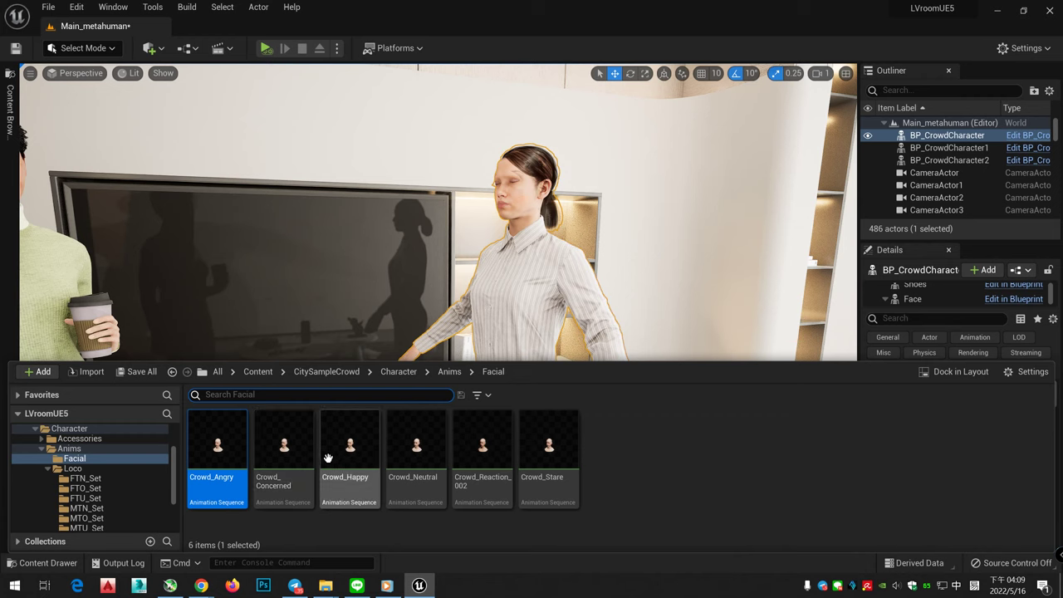
pyautogui.moveTo(283, 449); pyautogui.dragTo(511, 303)
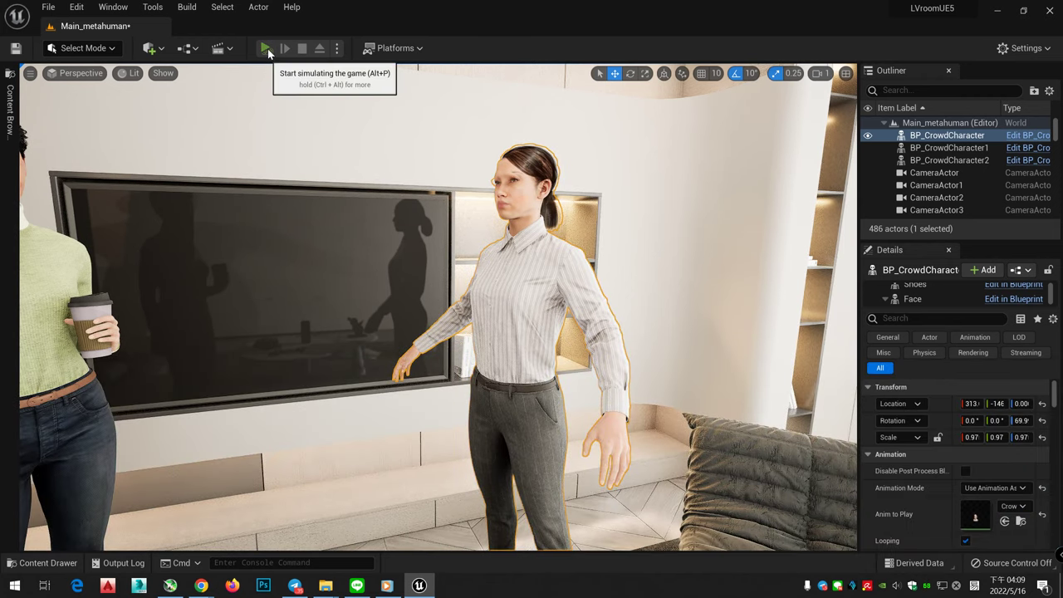
pyautogui.click(266, 49)
pyautogui.click(304, 51)
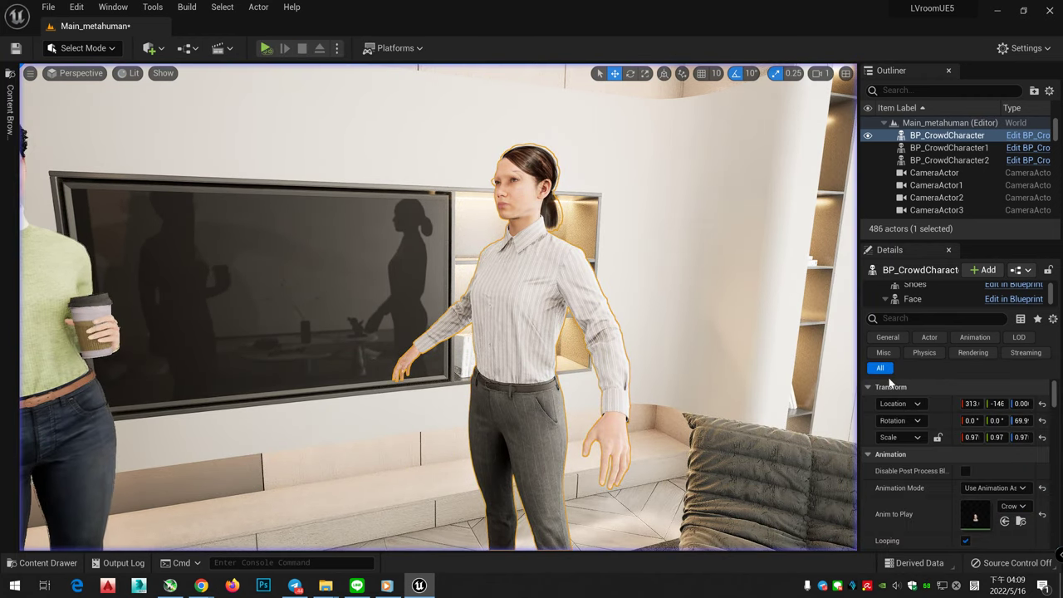
# Apply MTN_Phone_Talk_A from MTN_Set to the woman, preview it, and reselect her
pyautogui.click(68, 565)
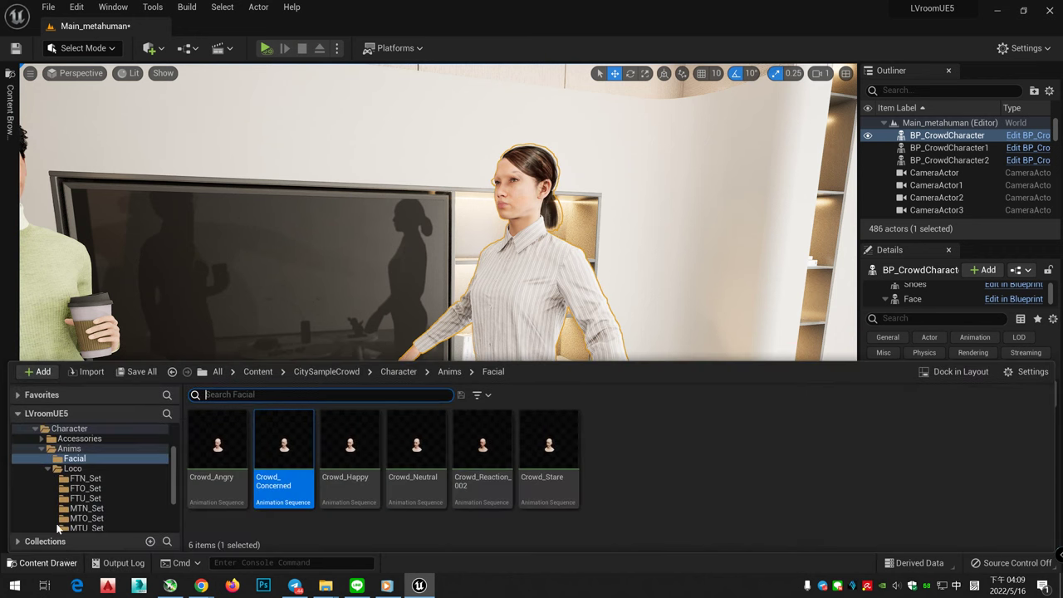
pyautogui.click(85, 488)
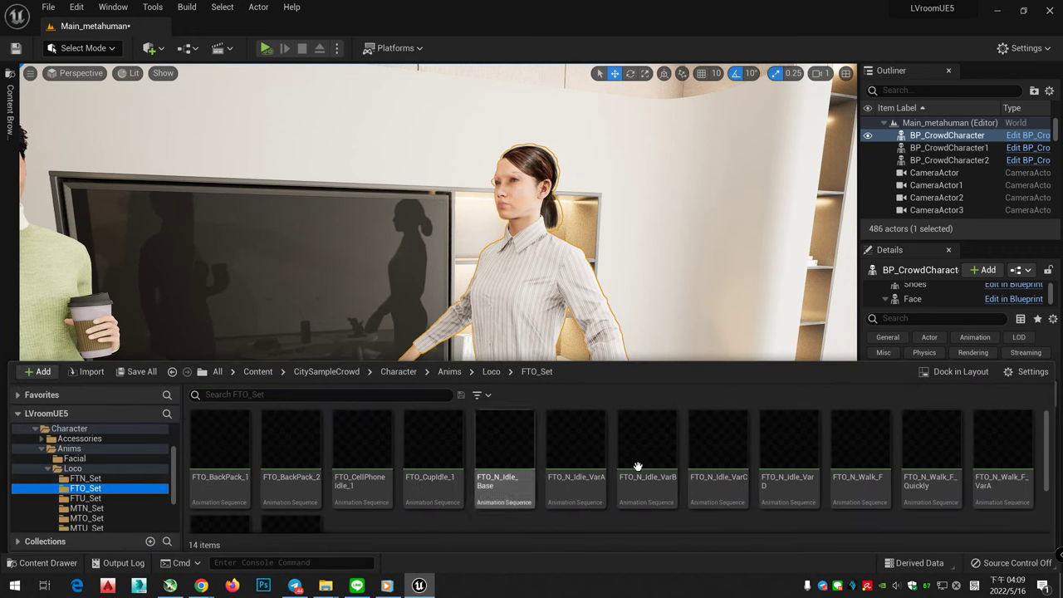
pyautogui.click(108, 508)
pyautogui.scroll(-3, 634, 479)
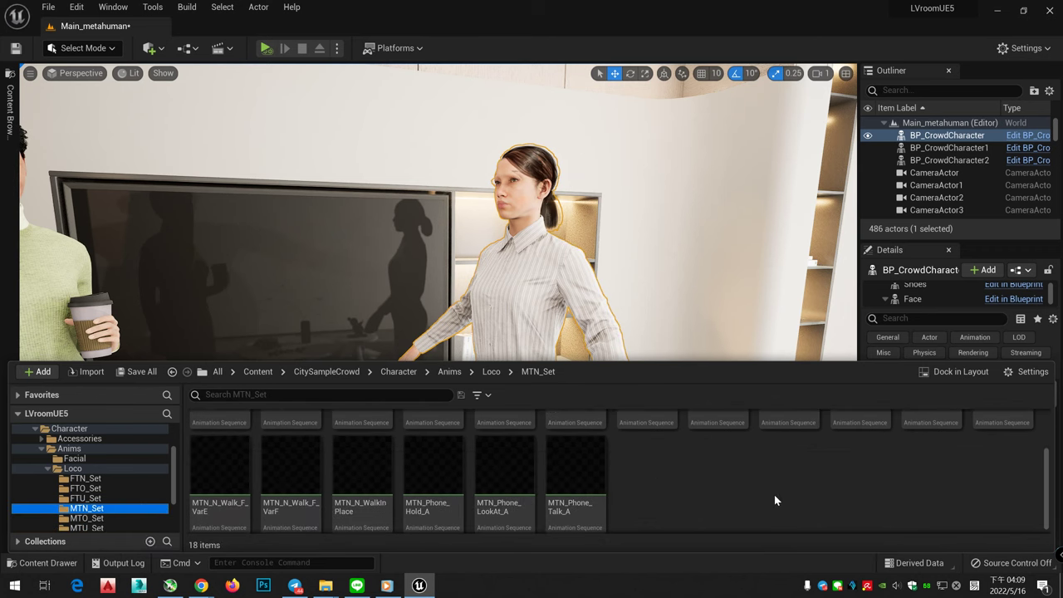
pyautogui.moveTo(585, 466); pyautogui.dragTo(526, 292)
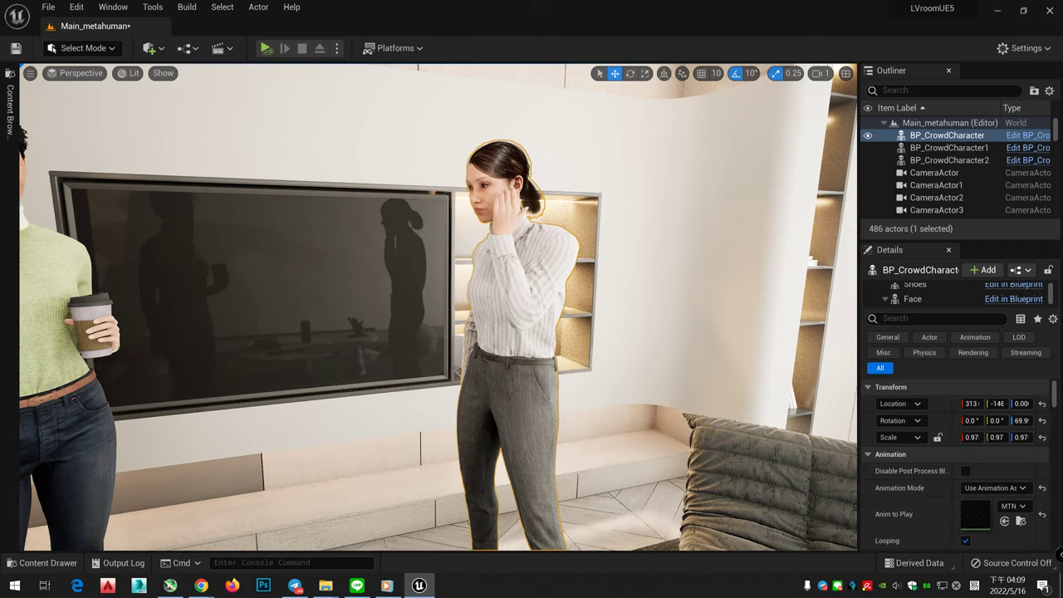
pyautogui.hotkey('alt', 'p')
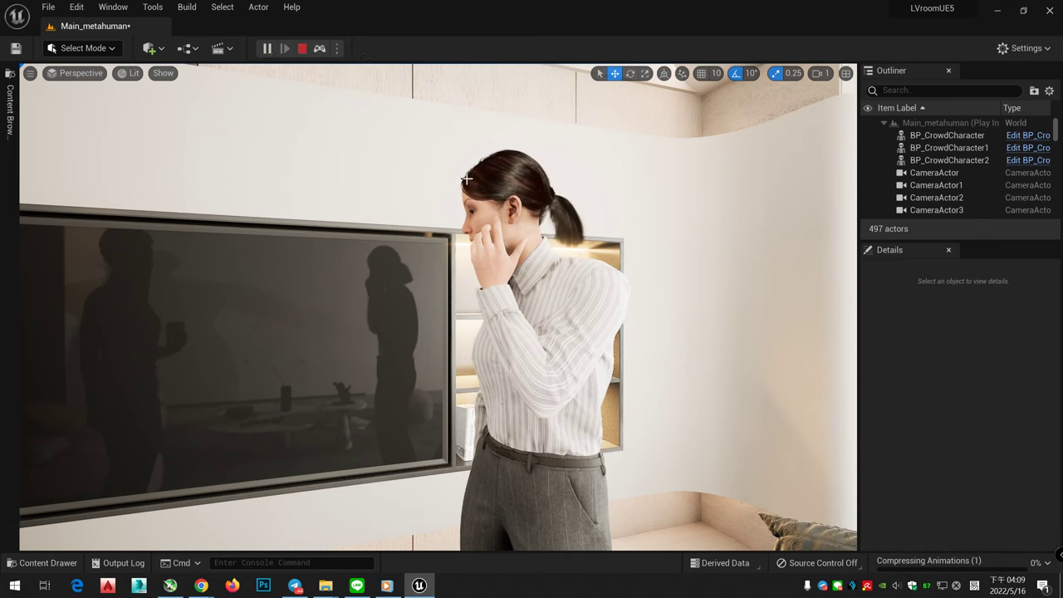
pyautogui.press('Escape')
pyautogui.click(947, 135)
pyautogui.scroll(-5, 906, 440)
pyautogui.scroll(-3, 909, 455)
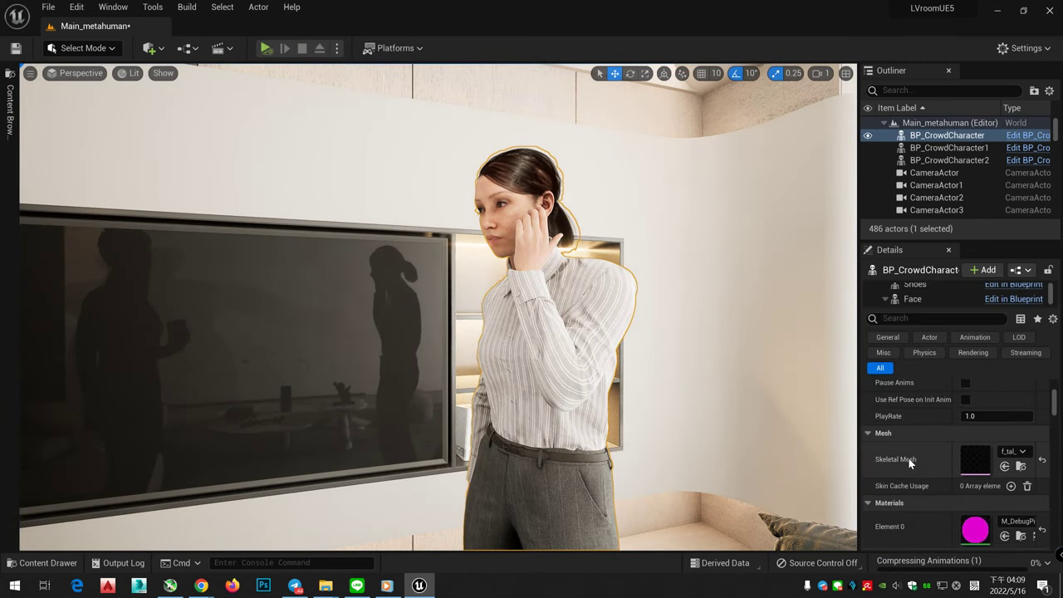
# Set the woman's Accessory Index to 1, then to 2
pyautogui.scroll(-3, 914, 462)
pyautogui.scroll(-3, 925, 465)
pyautogui.scroll(-2, 934, 475)
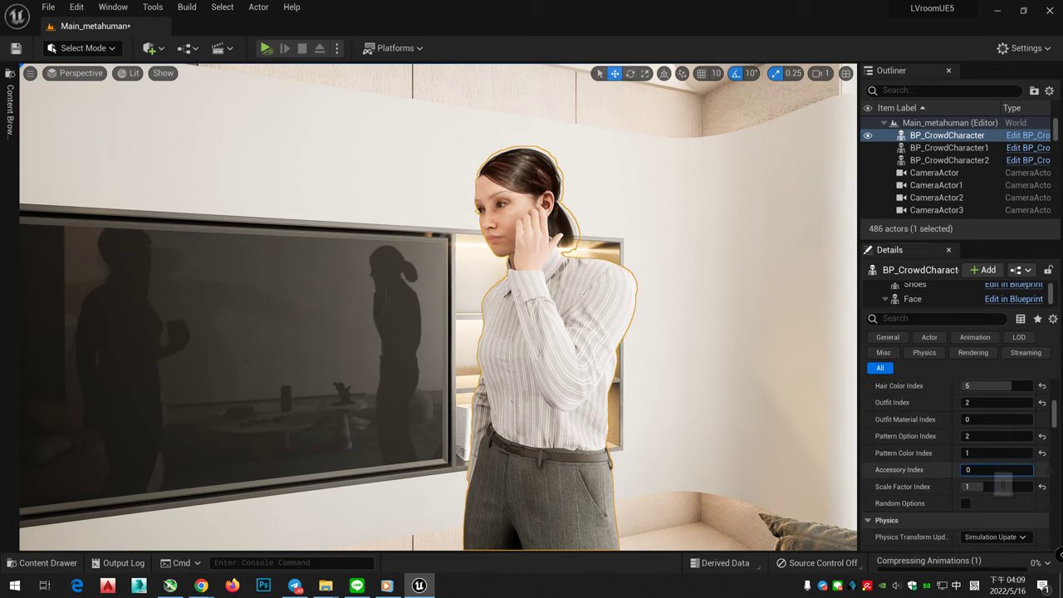
pyautogui.write('1')
pyautogui.press('Return')
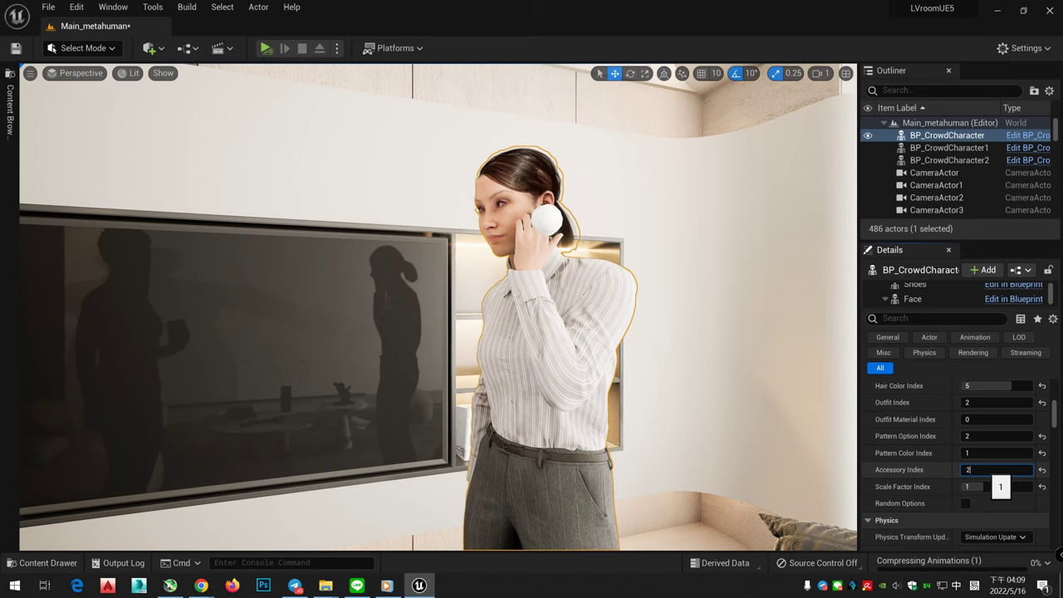
pyautogui.press('Return')
# Reframe the view, reselect the woman and simulate to check the phone at her ear
pyautogui.moveTo(579, 288)
pyautogui.mouseDown(button='right')
pyautogui.moveTo(598, 274)
pyautogui.moveTo(516, 226)
pyautogui.mouseUp(button='right')
pyautogui.press('Escape')
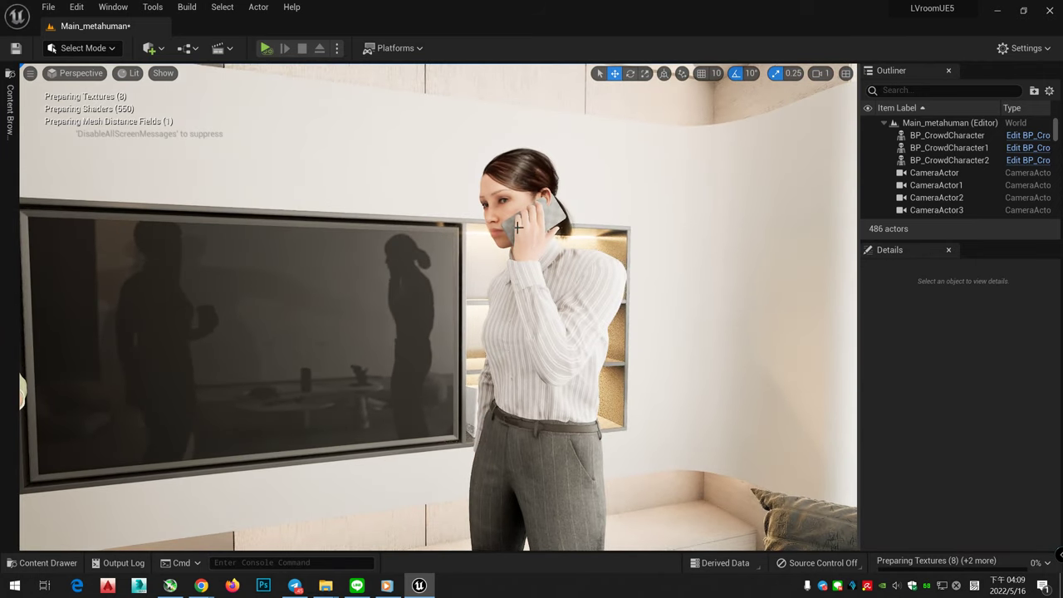
pyautogui.click(565, 299)
pyautogui.click(284, 48)
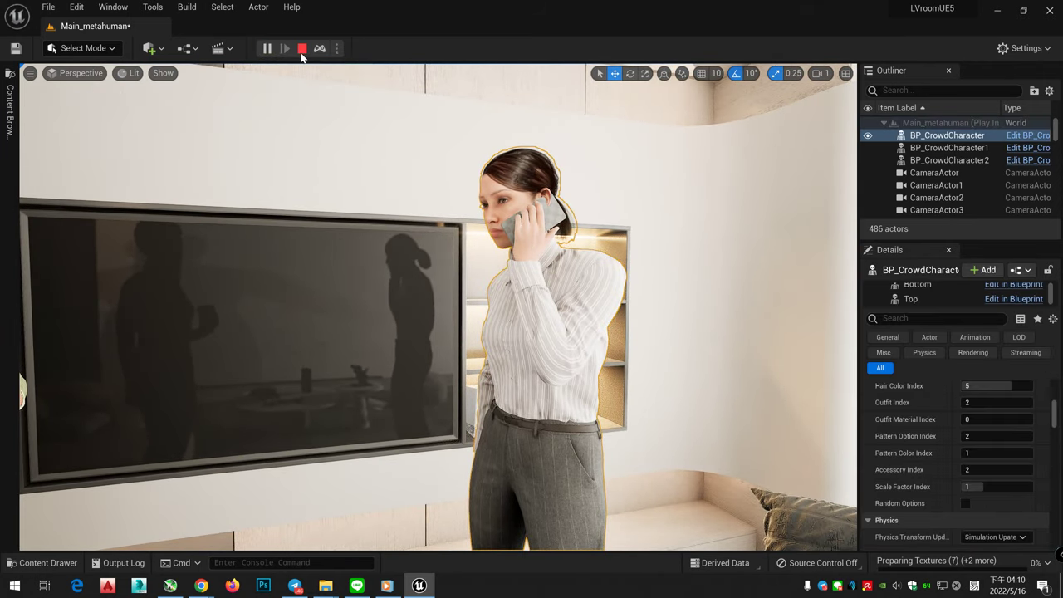
# Stop the simulation, apply MTU_Phone_Talk_A from MTU_Set to the woman, and preview it
pyautogui.click(303, 48)
pyautogui.click(48, 563)
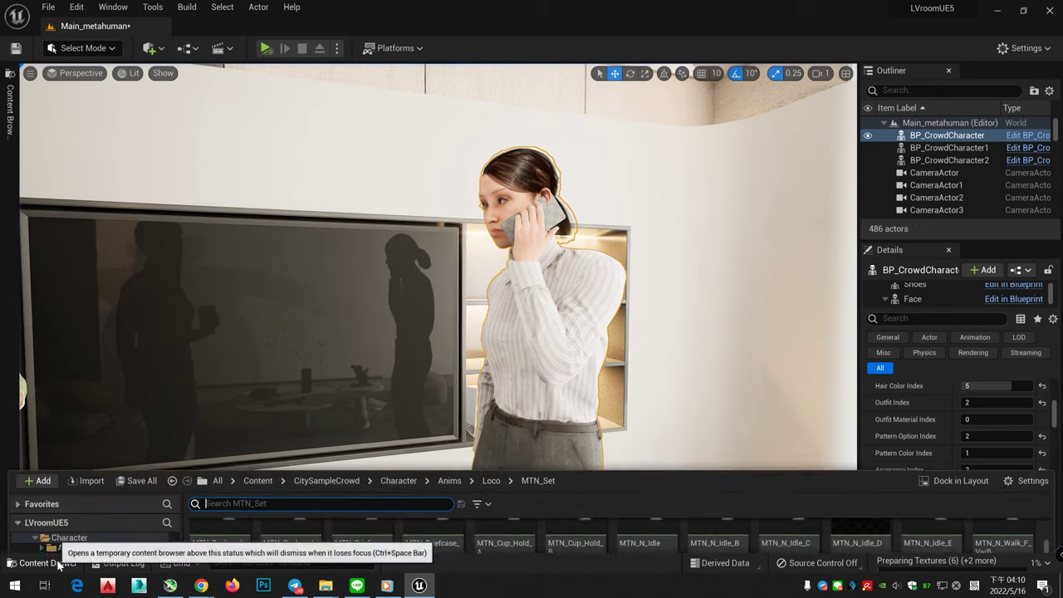
pyautogui.scroll(-1, 106, 517)
pyautogui.click(100, 508)
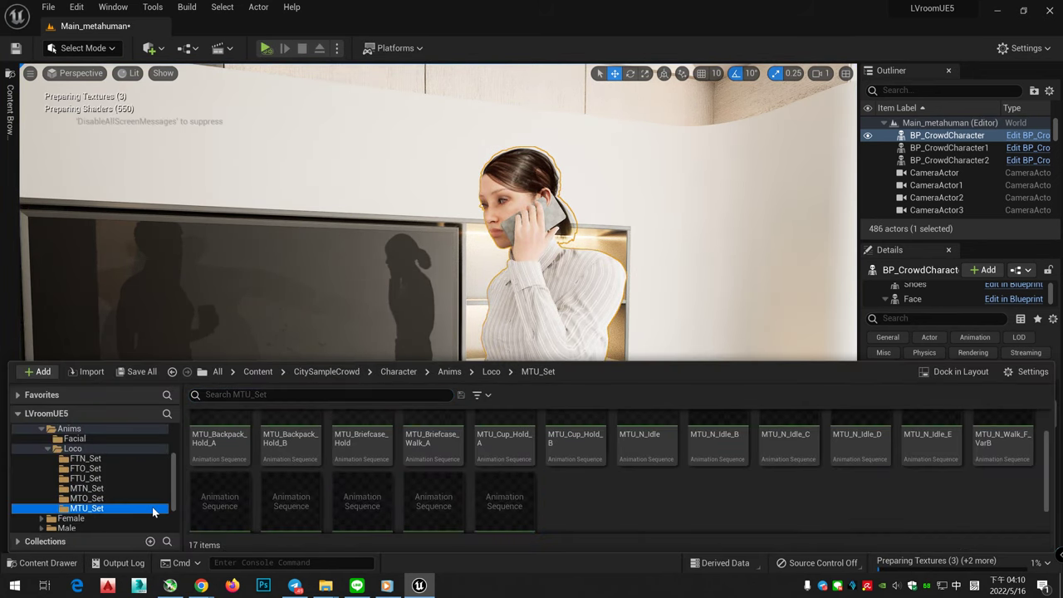
pyautogui.scroll(-1, 672, 501)
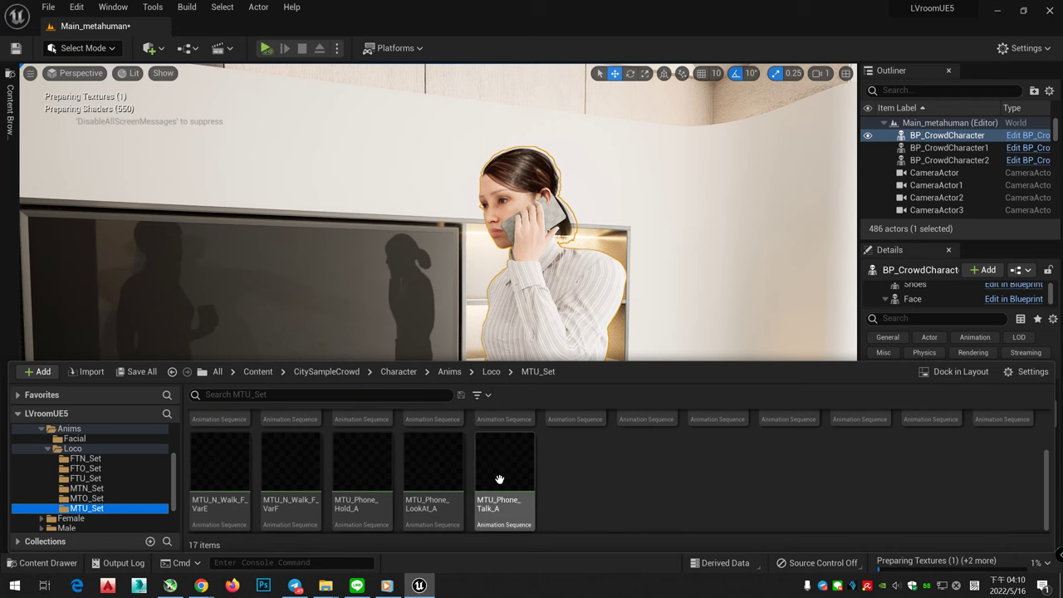
pyautogui.moveTo(501, 477); pyautogui.dragTo(542, 300)
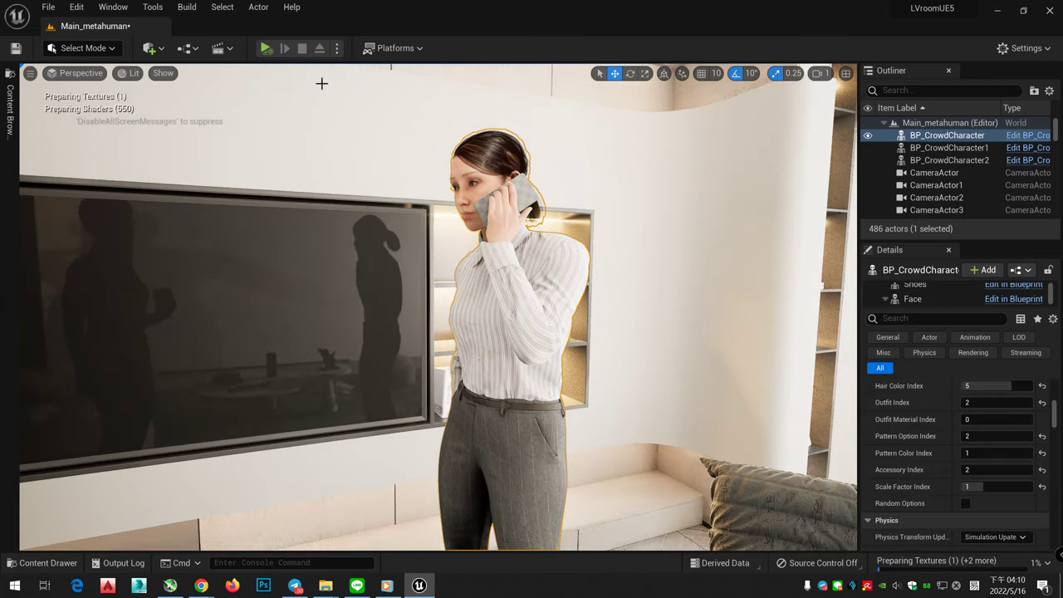
pyautogui.click(266, 48)
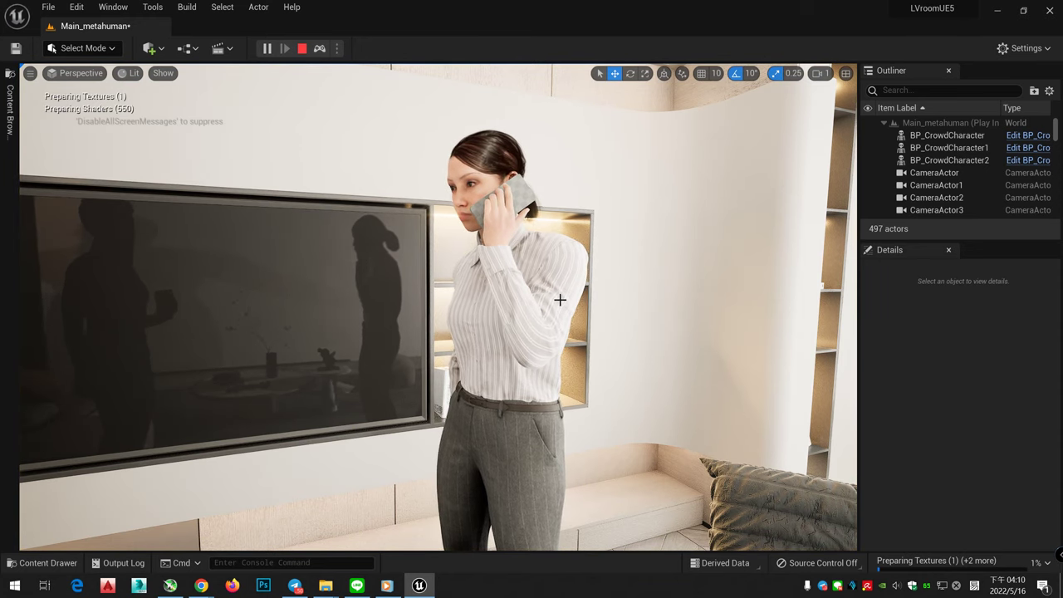
pyautogui.press('Escape')
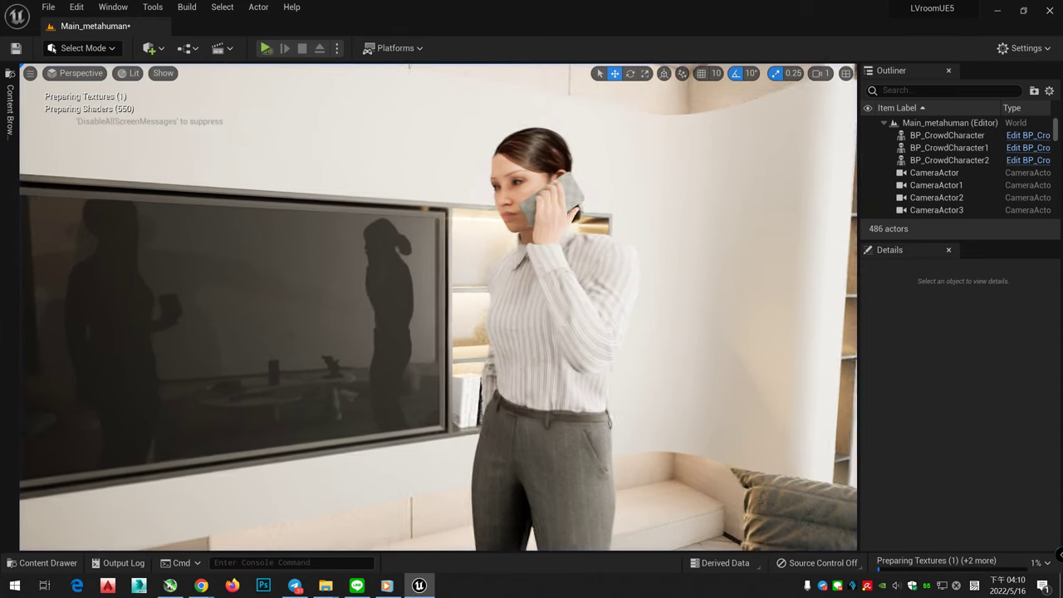
# Zoom in and out to inspect how the phone sits against her face
pyautogui.scroll(2, 438, 308)
pyautogui.scroll(2, 438, 307)
pyautogui.scroll(2, 438, 307)
pyautogui.scroll(2, 438, 307)
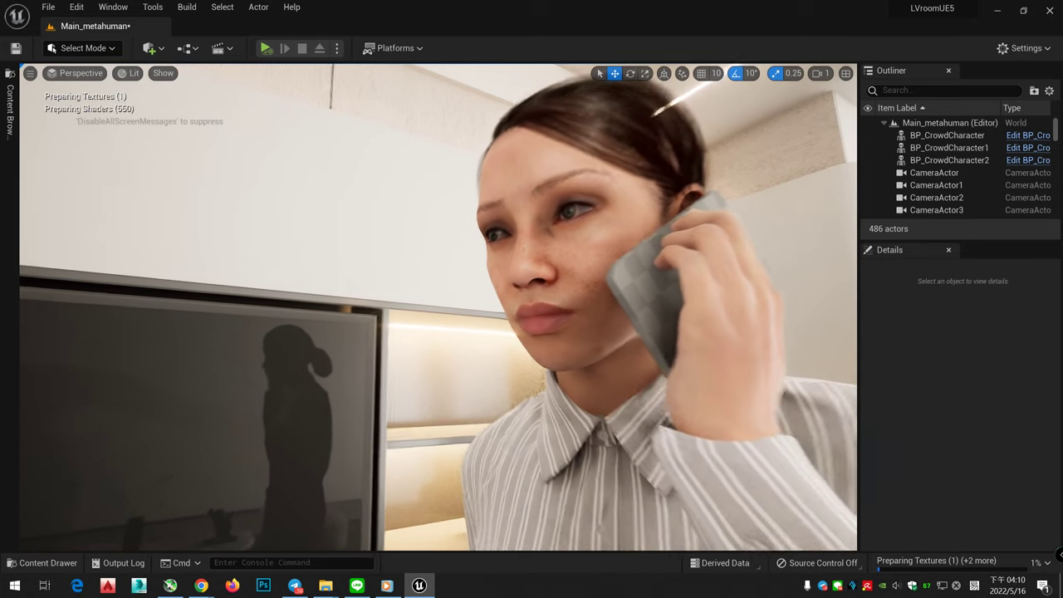
pyautogui.scroll(-2, 438, 308)
pyautogui.scroll(-2, 438, 308)
pyautogui.scroll(-2, 438, 308)
pyautogui.scroll(-2, 438, 308)
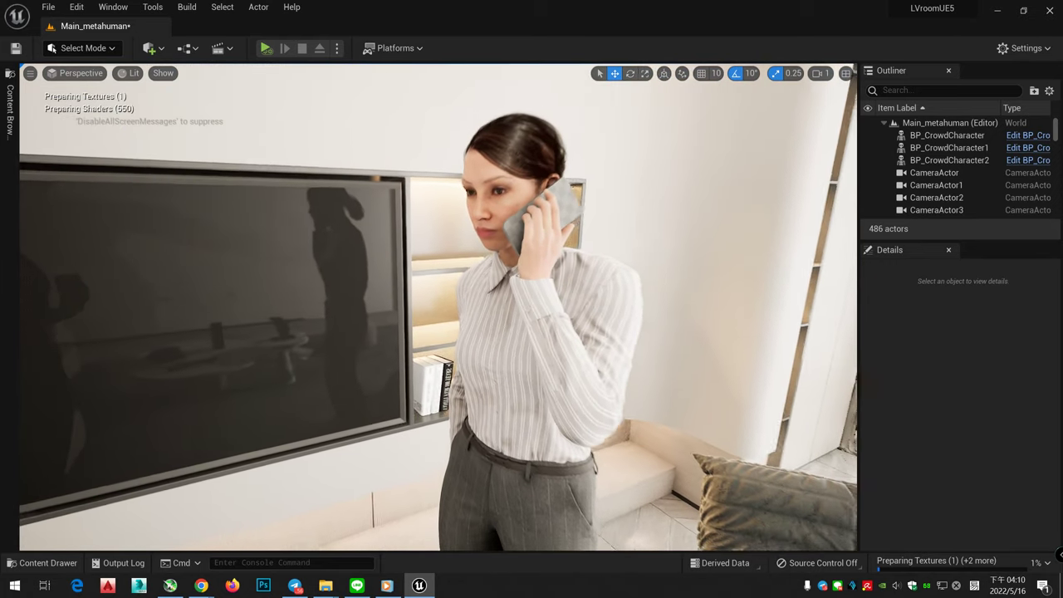
pyautogui.scroll(-2, 516, 378)
# Maximize the viewport, play the level to watch the phone animation, and select the window mesh
pyautogui.click(58, 567)
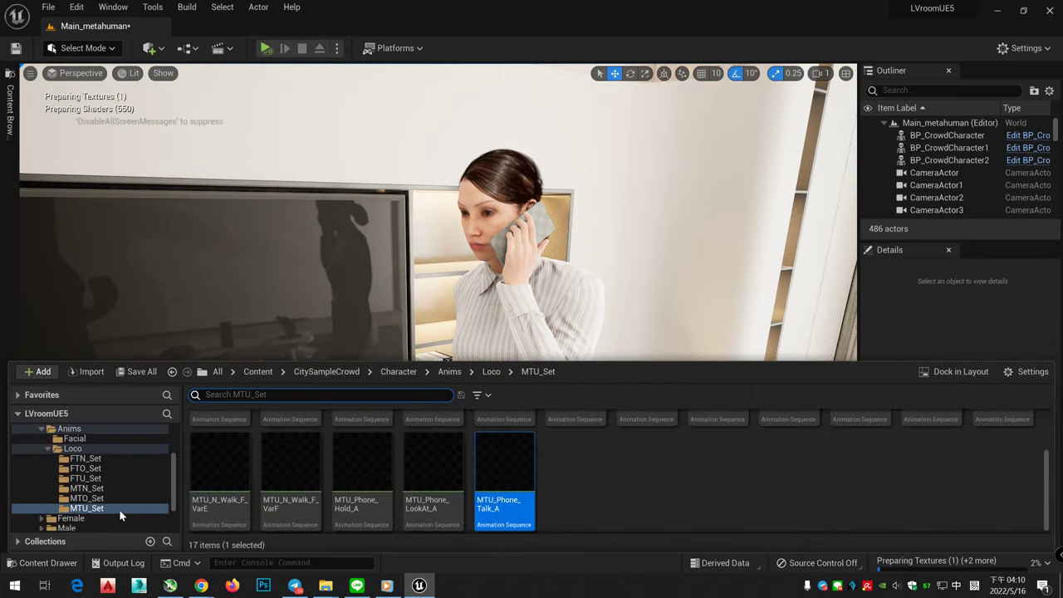
pyautogui.hotkey('ctrl', 'space')
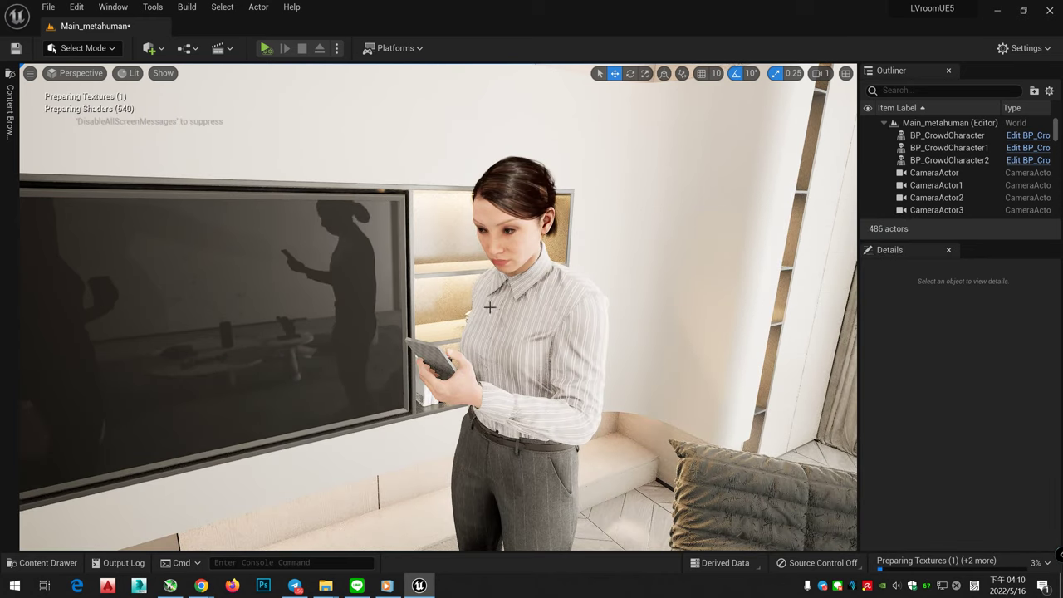
pyautogui.hotkey('alt', 'p')
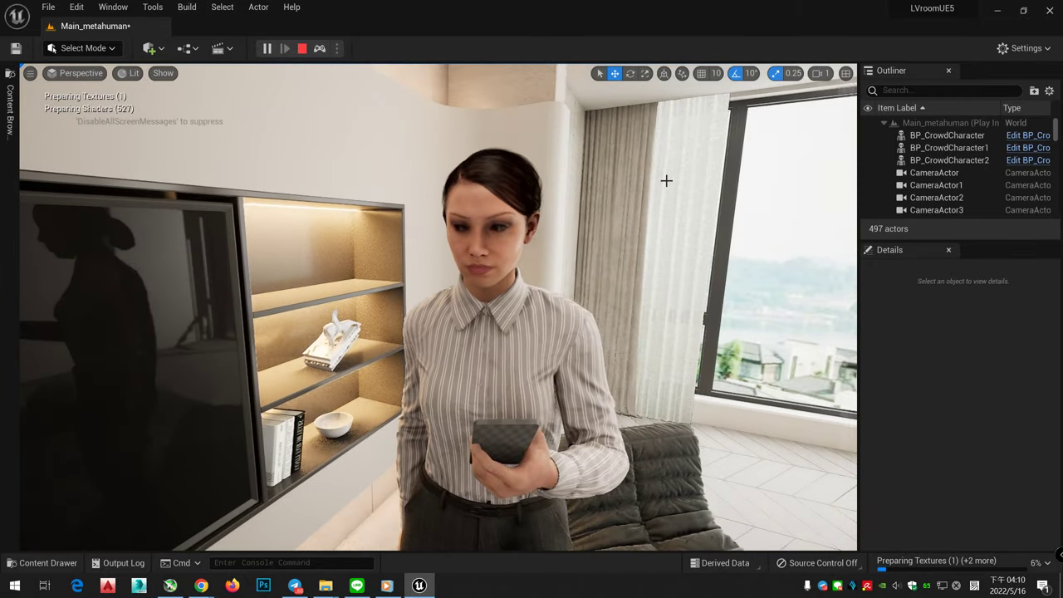
pyautogui.click(667, 181)
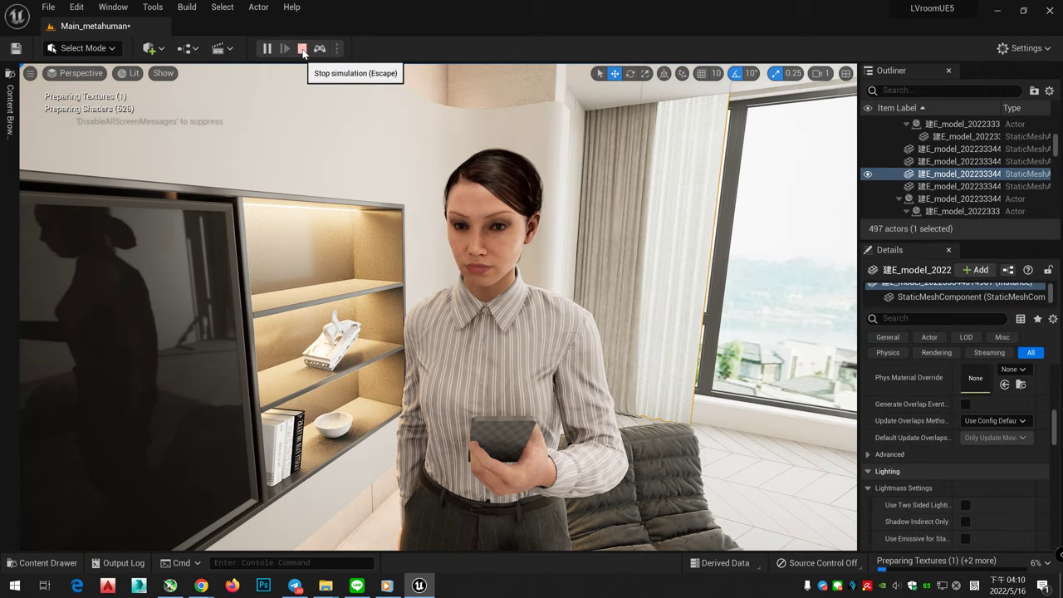
# Stop the simulation and filter the window mesh's Details panel for translucency settings
pyautogui.click(302, 50)
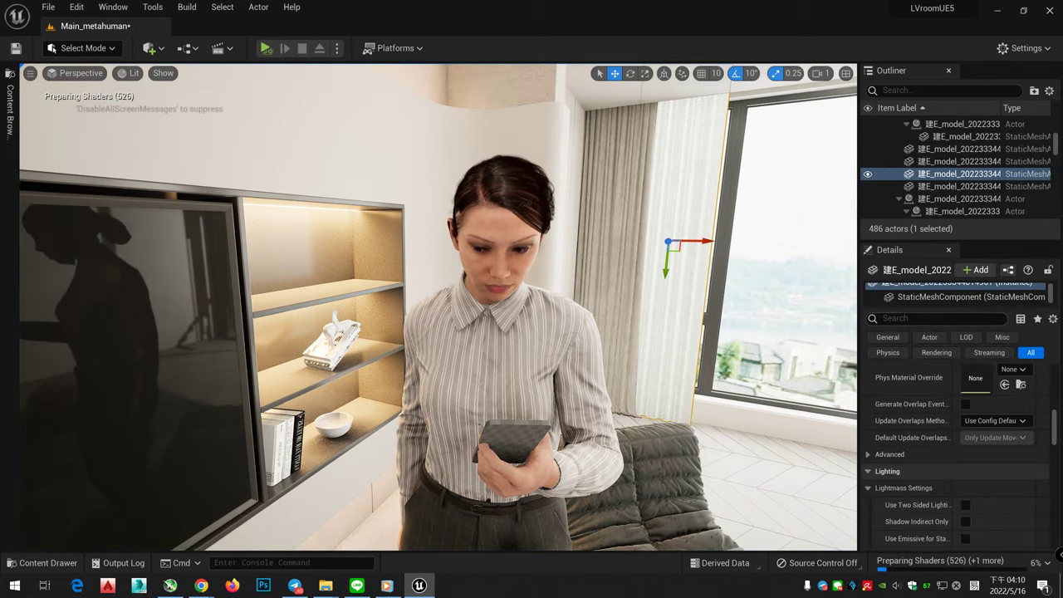
pyautogui.moveTo(1057, 418); pyautogui.dragTo(1057, 536)
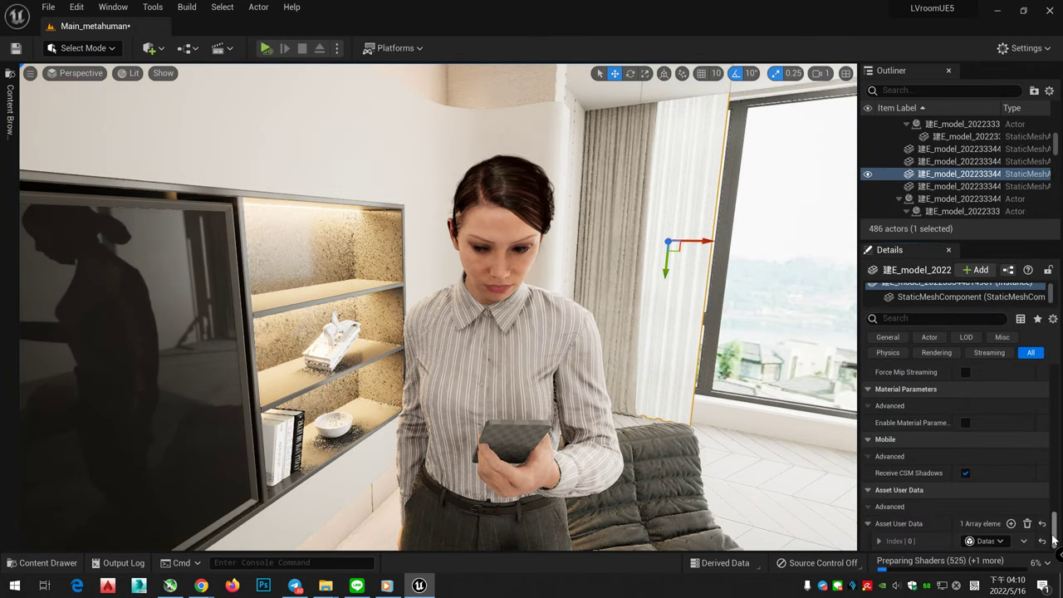
pyautogui.scroll(3, 911, 498)
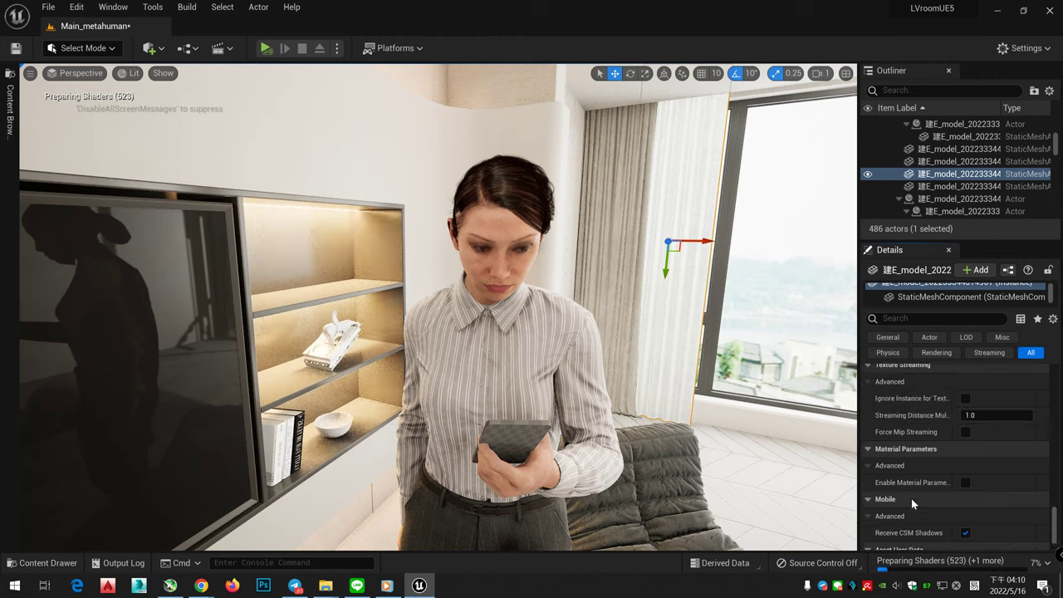
pyautogui.scroll(2, 911, 498)
pyautogui.scroll(2, 911, 498)
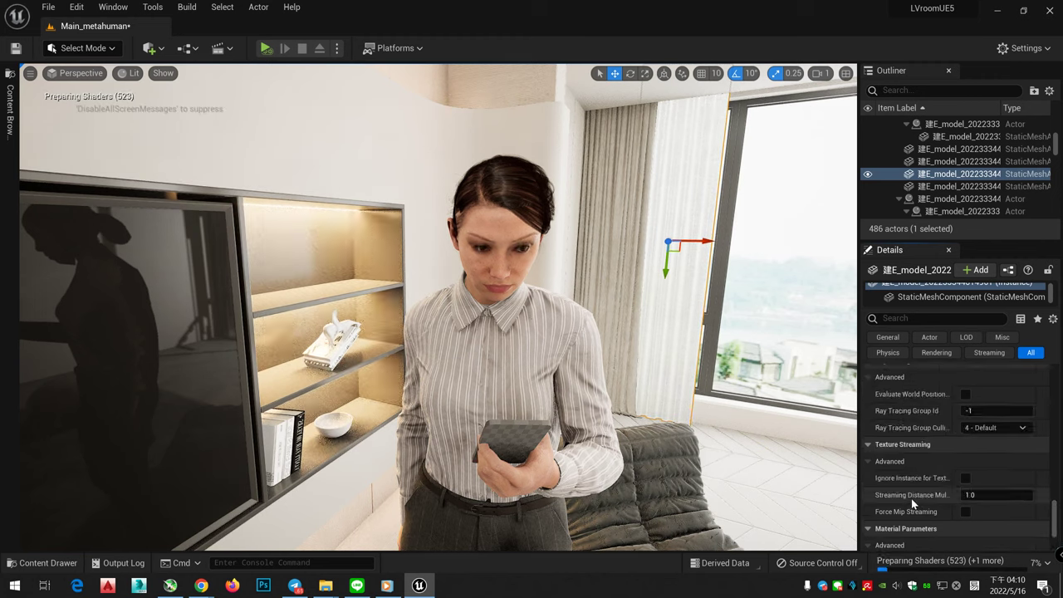
pyautogui.scroll(5, 911, 499)
pyautogui.click(914, 318)
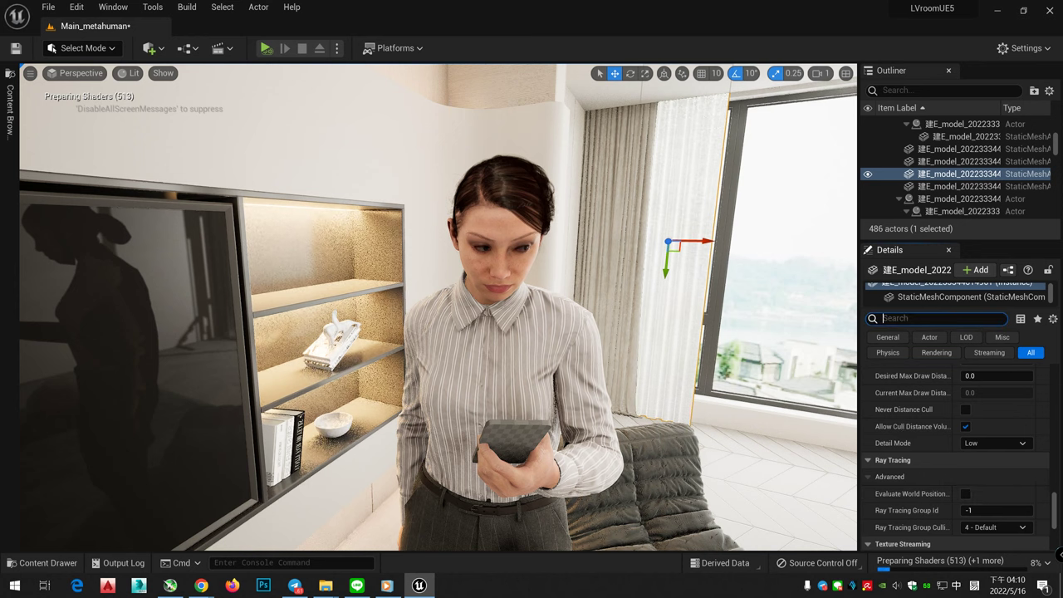
pyautogui.write('糸工人trans')
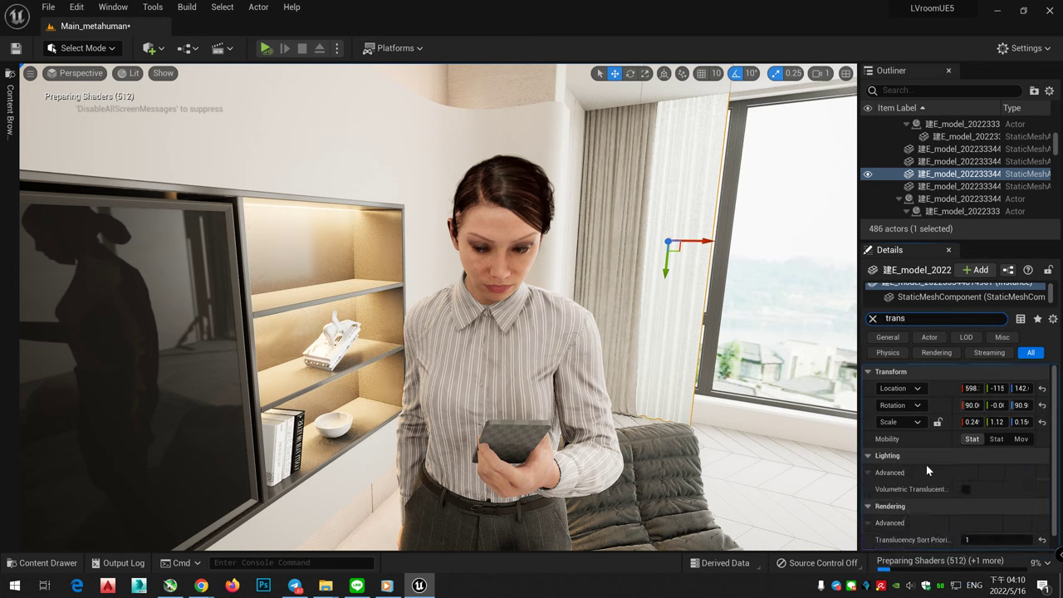
pyautogui.scroll(-2, 925, 490)
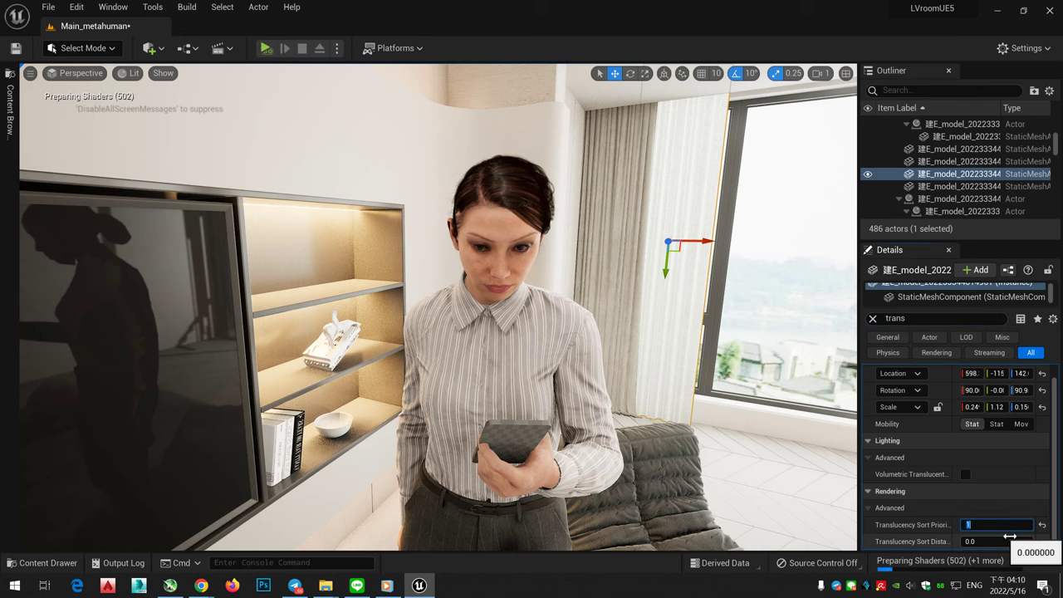
# Reselect the window-frame mesh and view the woman's phone, the window and sofa to check the screen
pyautogui.moveTo(437, 308); pyautogui.dragTo(438, 308, button='right')
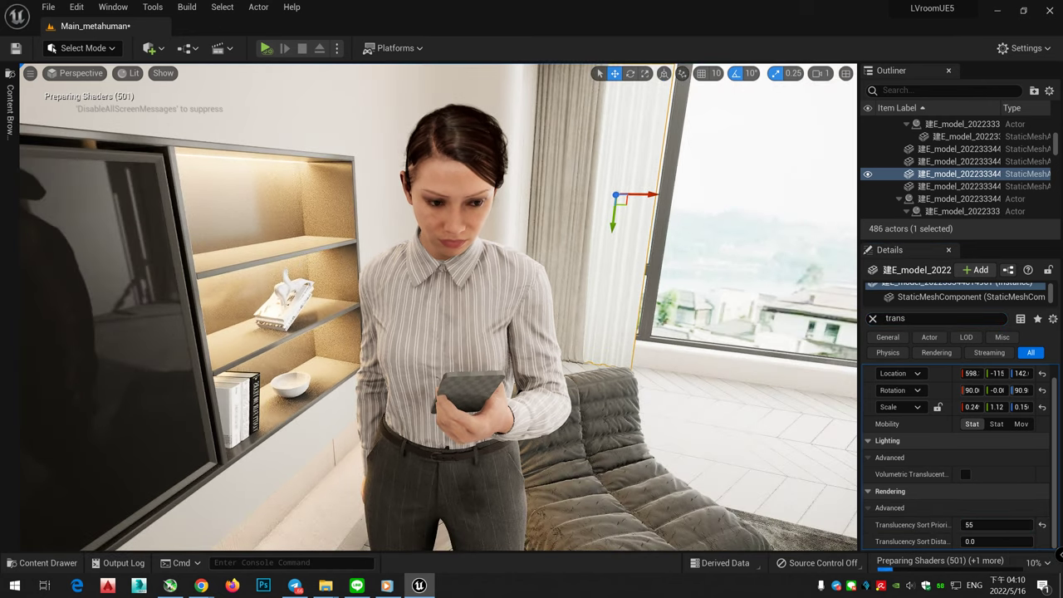
pyautogui.moveTo(562, 284); pyautogui.dragTo(562, 284, button='right')
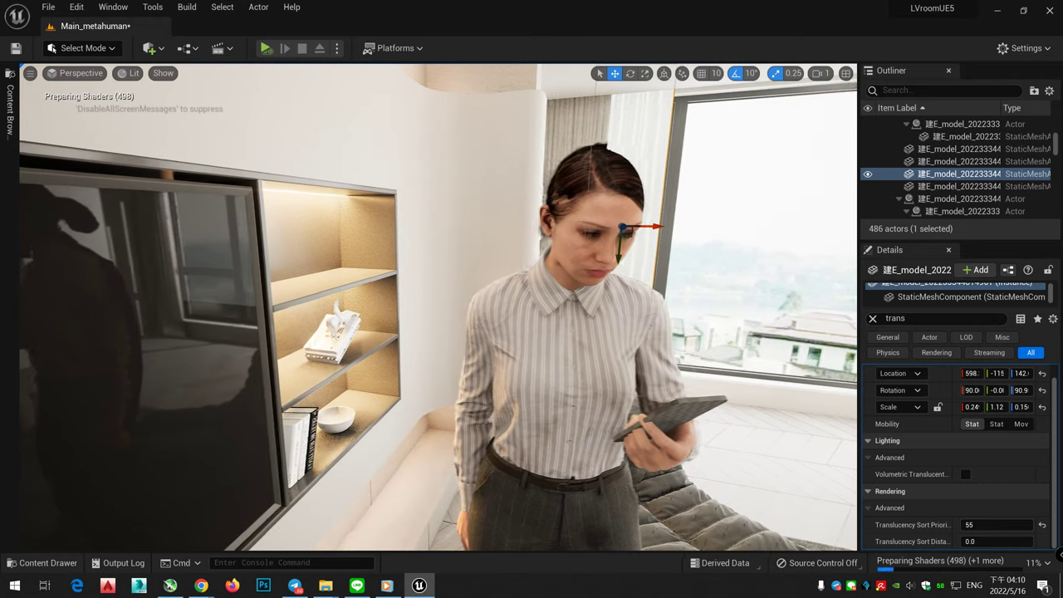
pyautogui.press('Escape')
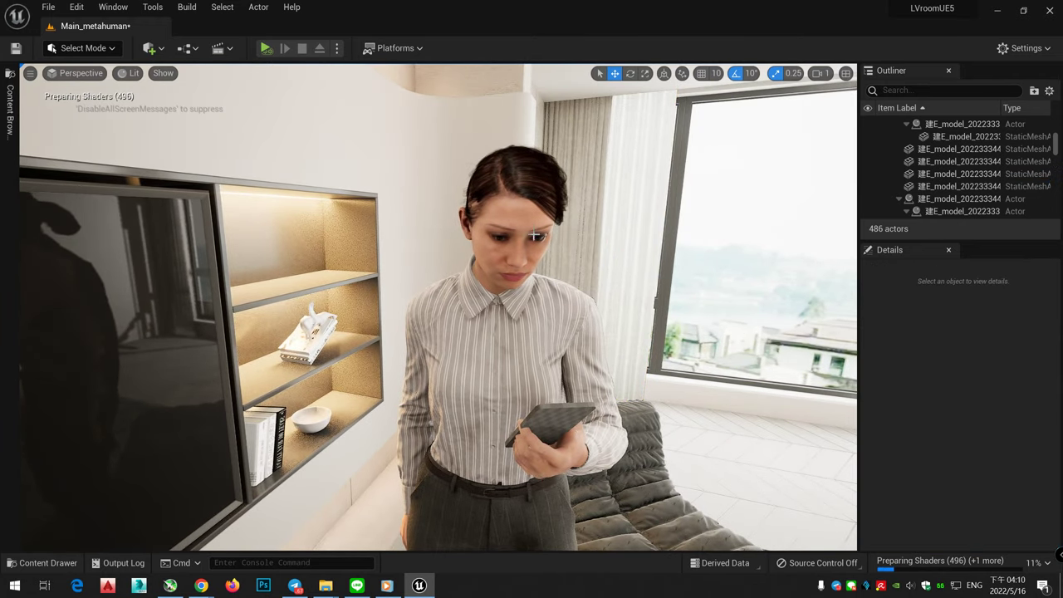
pyautogui.click(642, 200)
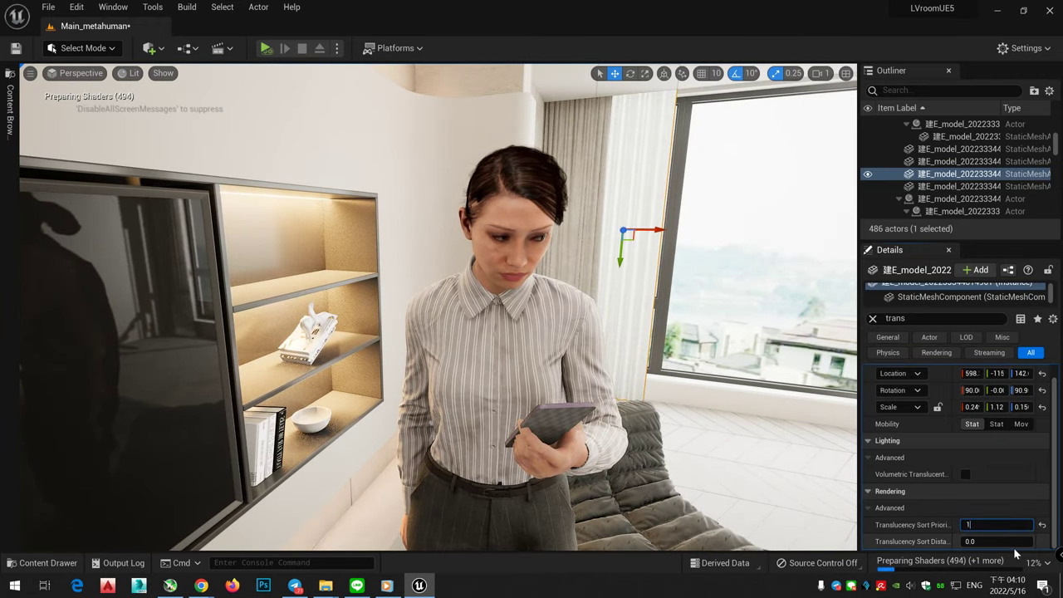
pyautogui.moveTo(439, 307); pyautogui.dragTo(416, 309, button='right')
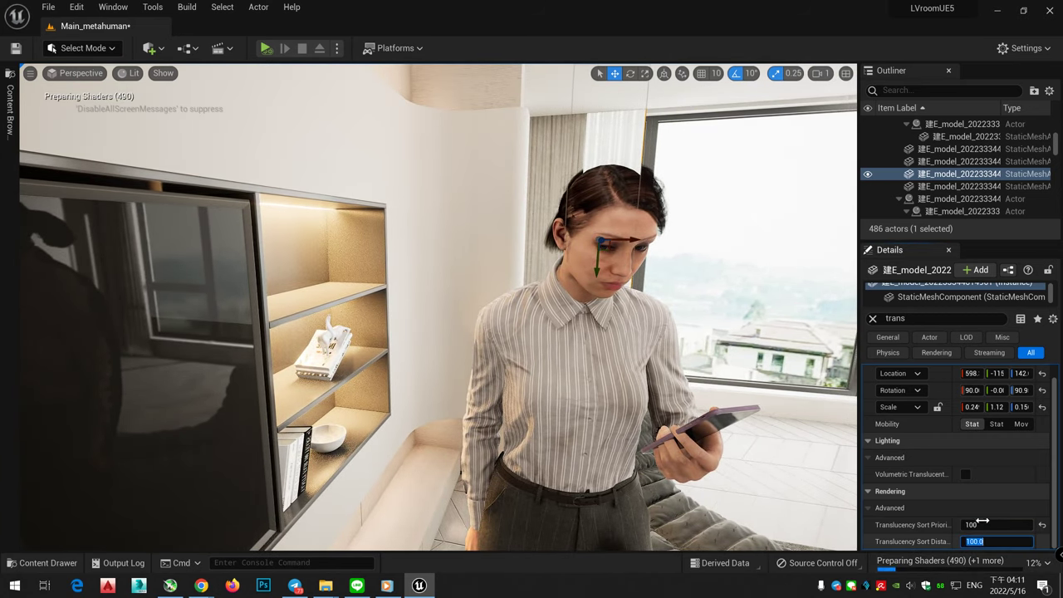
pyautogui.moveTo(666, 344); pyautogui.dragTo(860, 246, button='right')
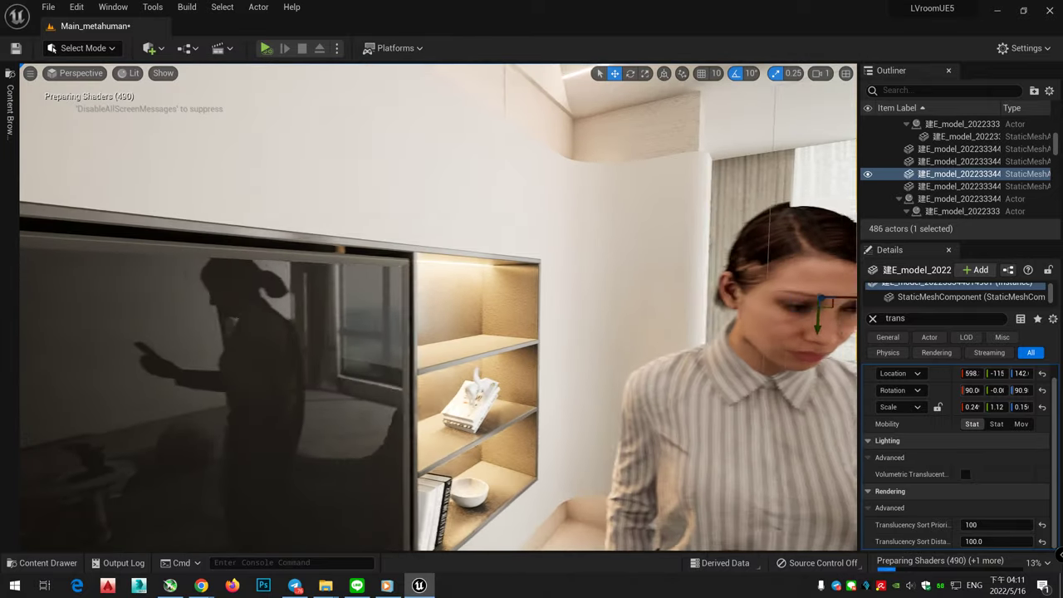
pyautogui.moveTo(531, 307); pyautogui.dragTo(636, 257, button='right')
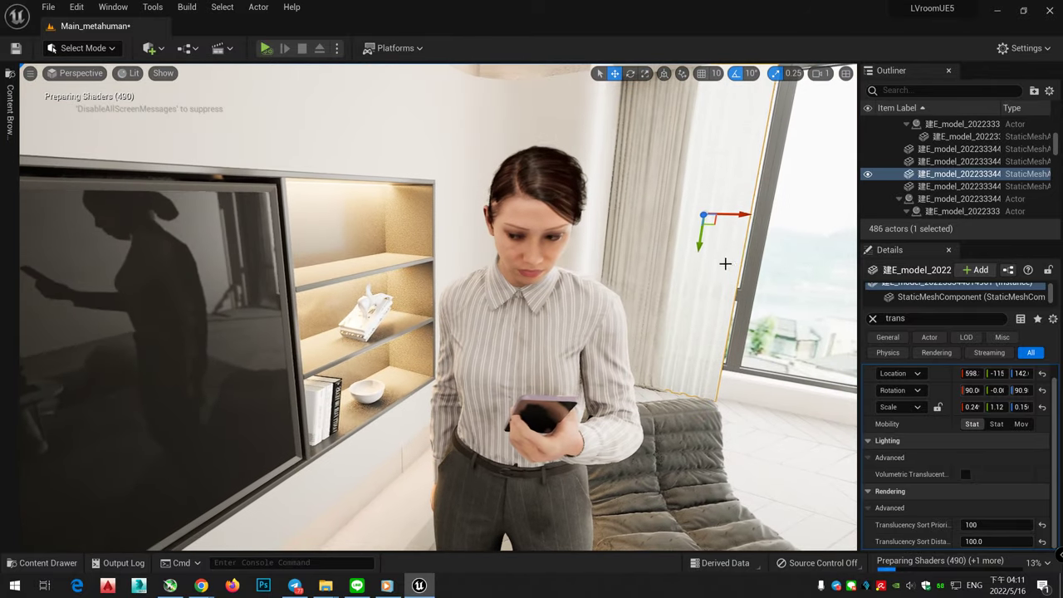
pyautogui.press('Escape')
pyautogui.moveTo(531, 308); pyautogui.dragTo(466, 307, button='right')
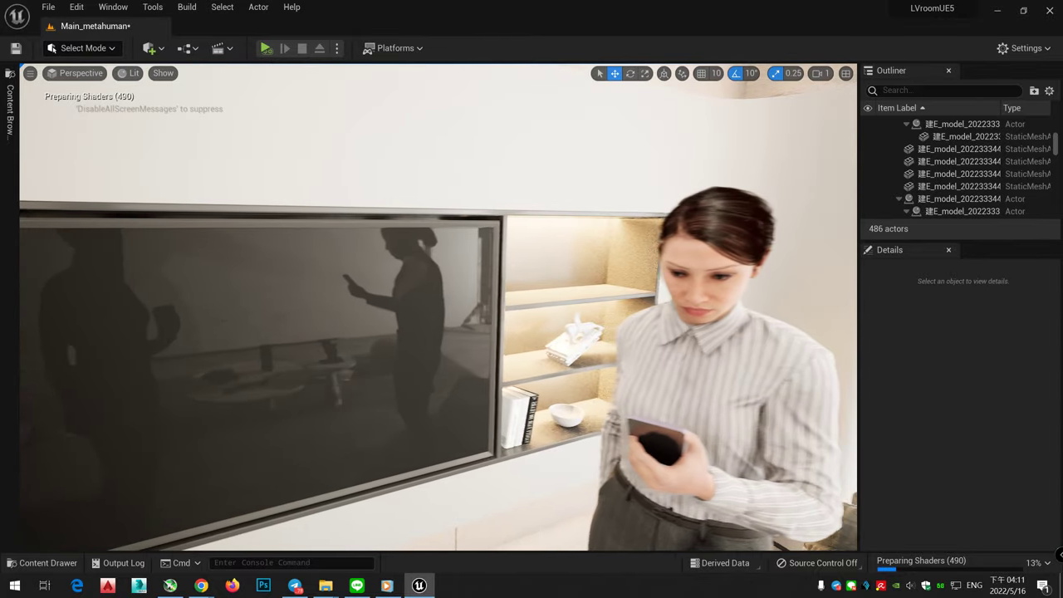
pyautogui.moveTo(532, 308); pyautogui.dragTo(399, 308, button='right')
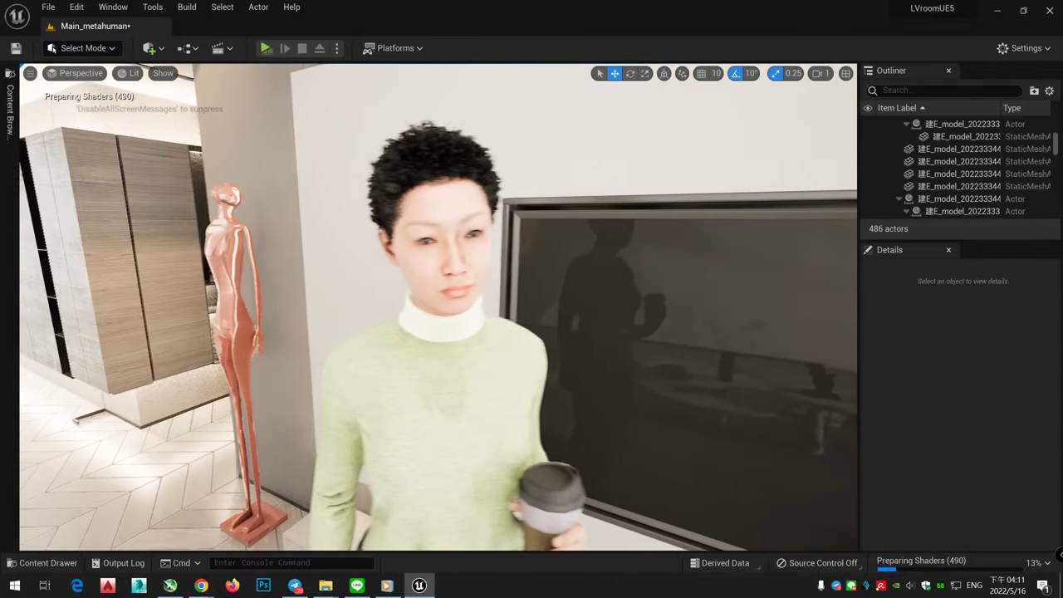
pyautogui.moveTo(531, 307); pyautogui.dragTo(665, 307, button='right')
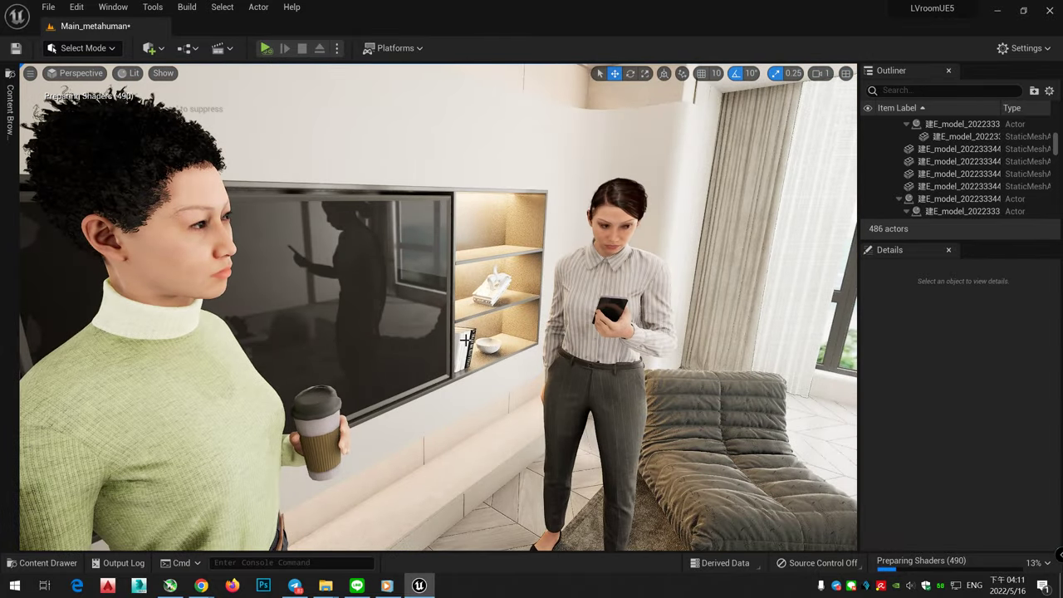
pyautogui.moveTo(531, 307); pyautogui.dragTo(598, 307, button='right')
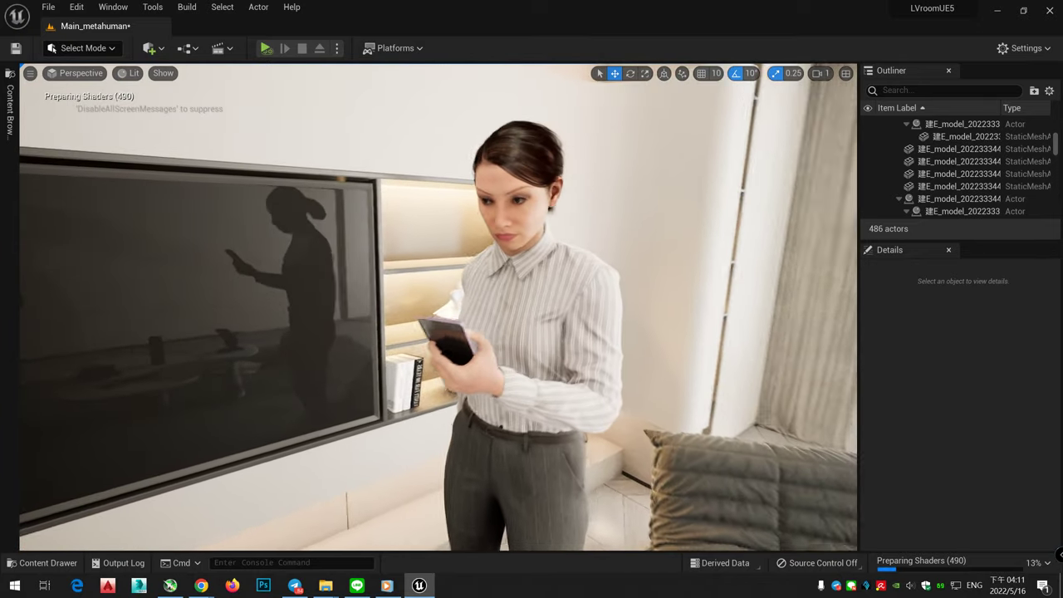
pyautogui.moveTo(531, 307); pyautogui.dragTo(507, 307, button='right')
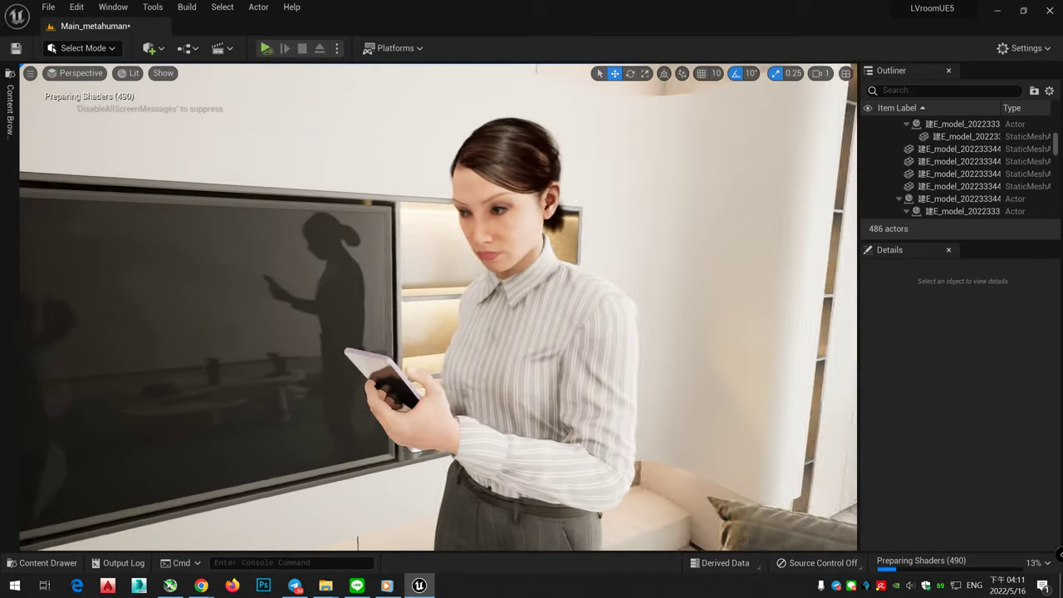
pyautogui.scroll(-5, 471, 233)
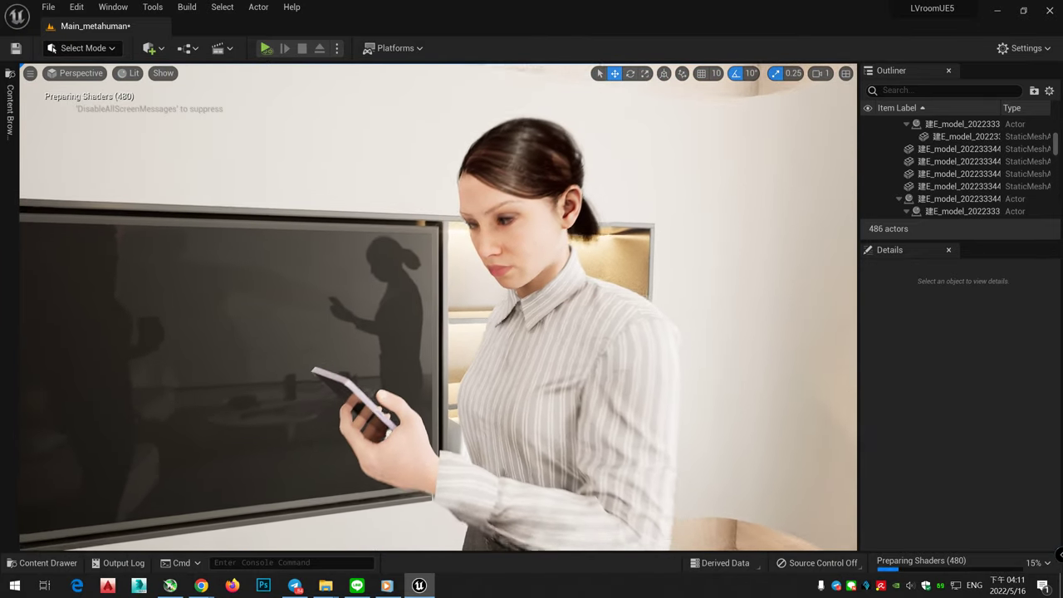
pyautogui.click(267, 49)
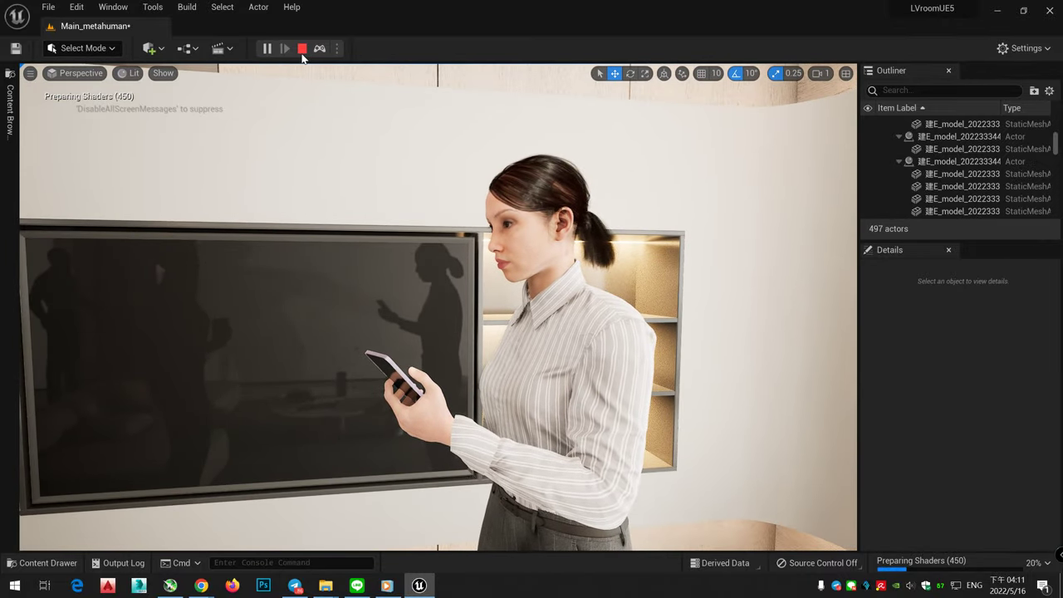
pyautogui.click(303, 52)
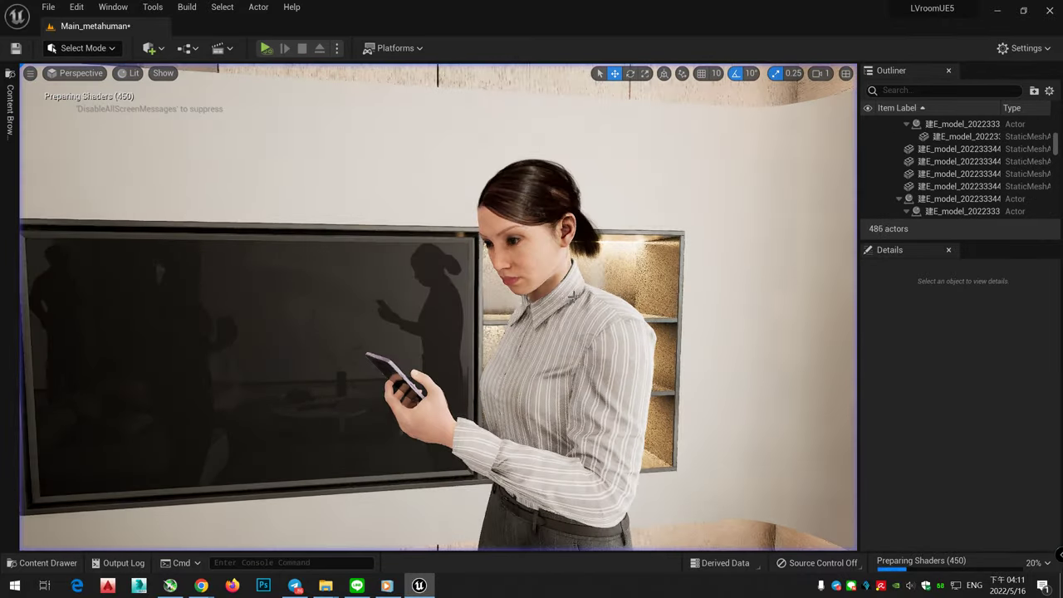